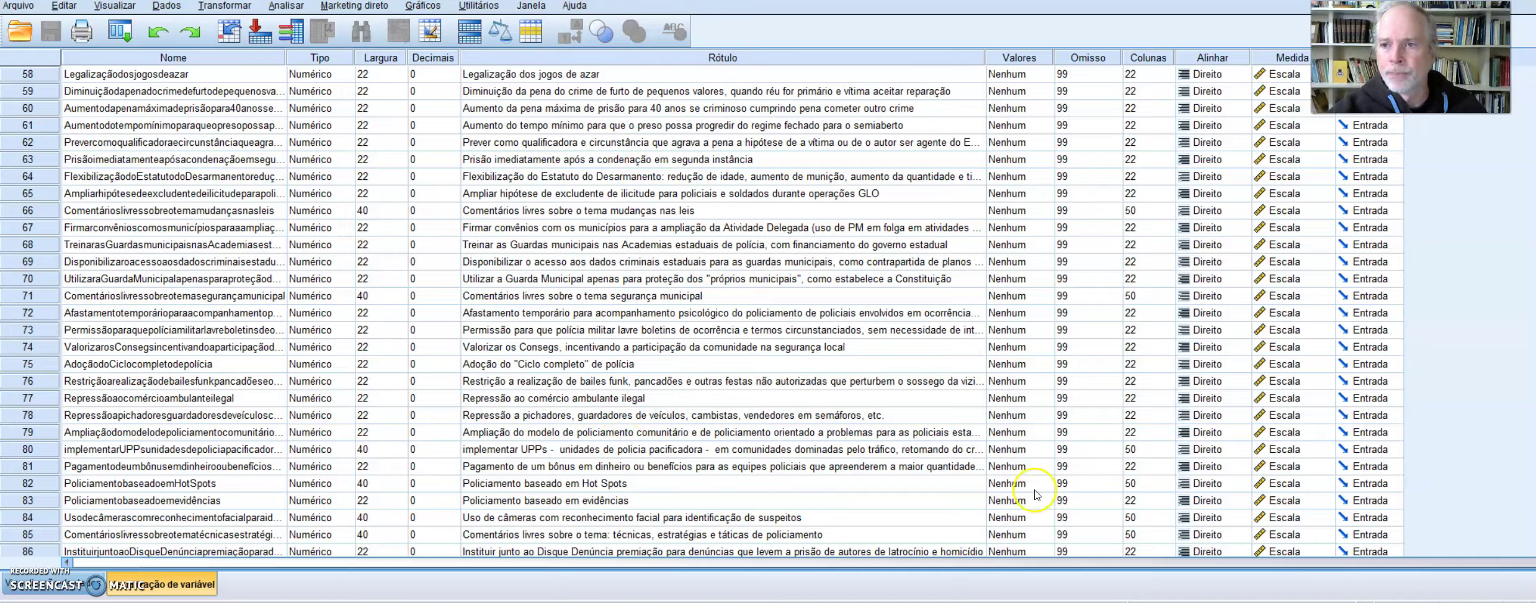
Browse the survey variables and their labels in the variable list
{"action": "scroll", "coordinate": [1069, 442], "scroll_direction": "down", "scroll_amount": 10}
{"action": "scroll", "coordinate": [1069, 442], "scroll_direction": "down", "scroll_amount": 6}
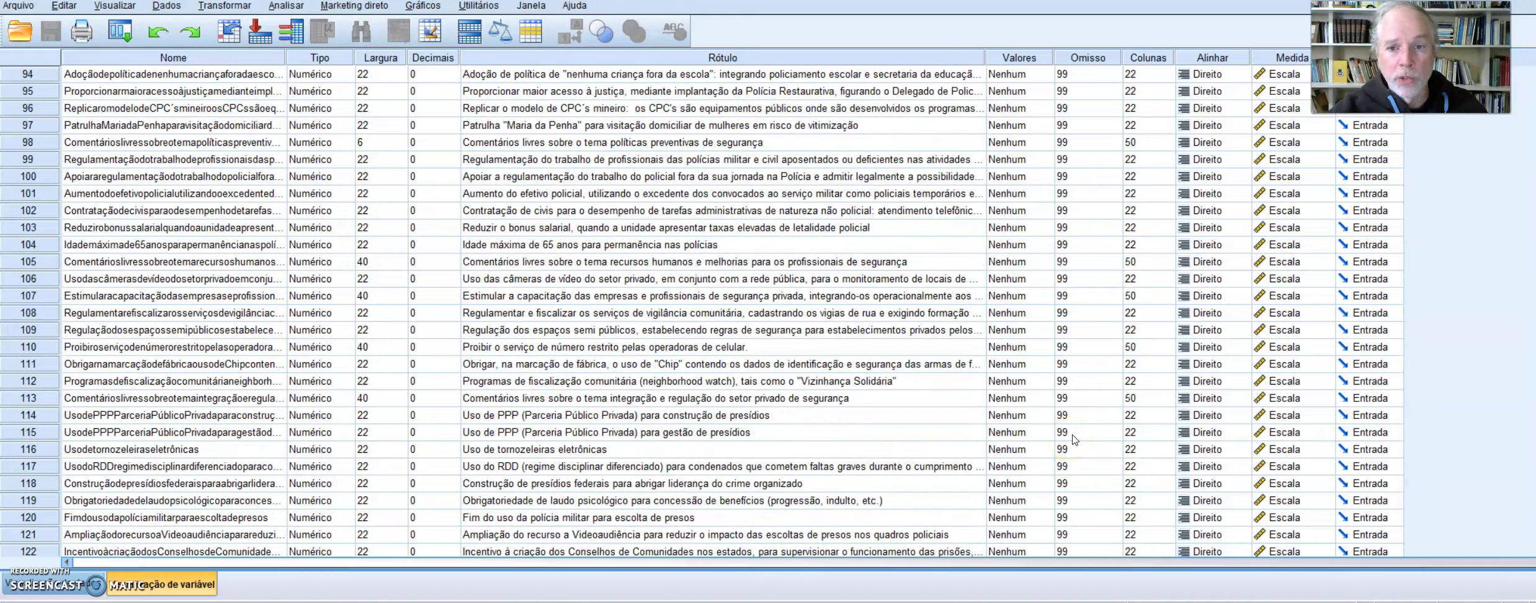
{"action": "scroll", "coordinate": [1071, 441], "scroll_direction": "up", "scroll_amount": 12}
{"action": "scroll", "coordinate": [1073, 441], "scroll_direction": "up", "scroll_amount": 20}
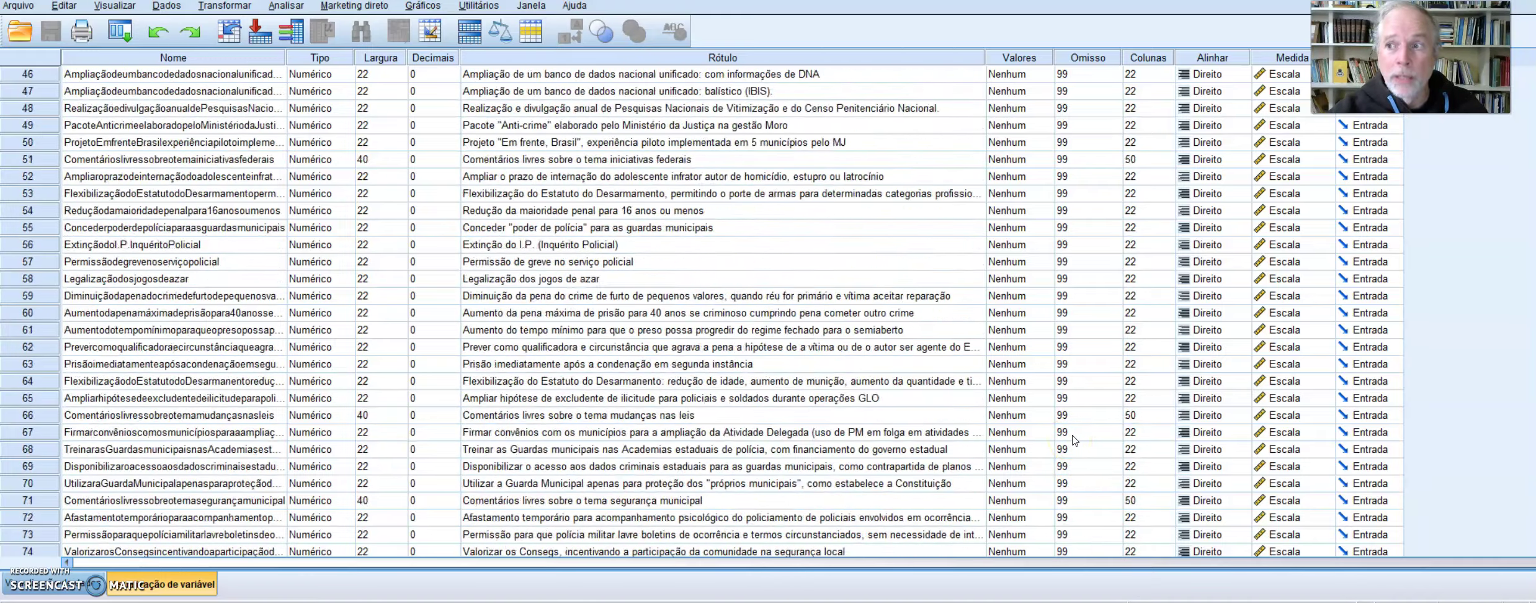
{"action": "scroll", "coordinate": [1075, 440], "scroll_direction": "down", "scroll_amount": 8}
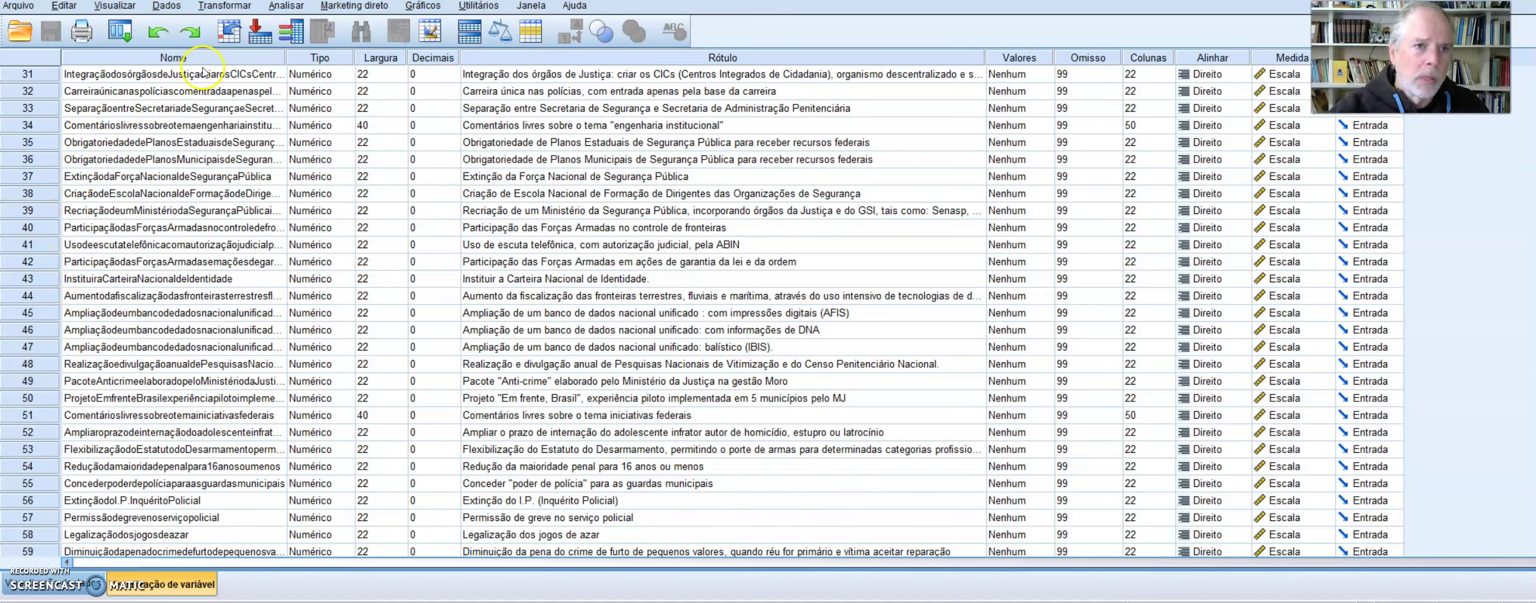
Open the Factor dimension-reduction analysis and look over the available and selected survey variables
{"action": "left_click", "coordinate": [285, 6]}
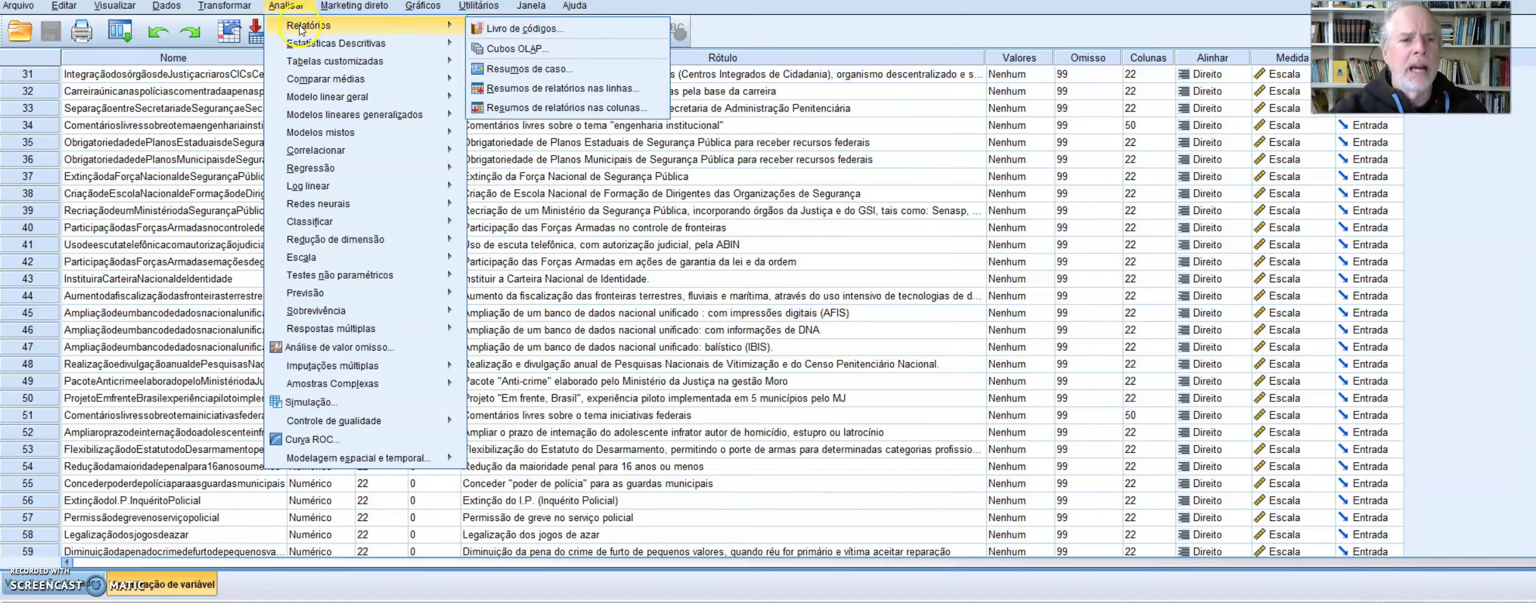
{"action": "mouse_move", "coordinate": [333, 247]}
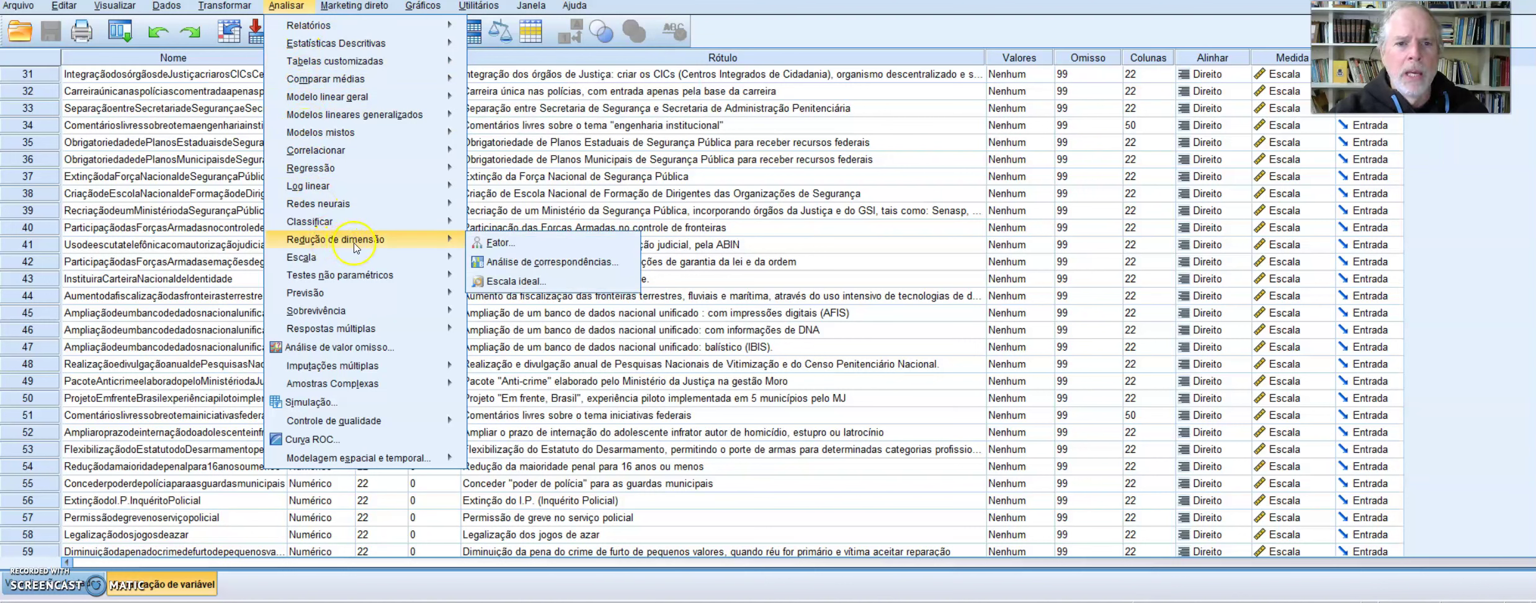
{"action": "left_click", "coordinate": [497, 243]}
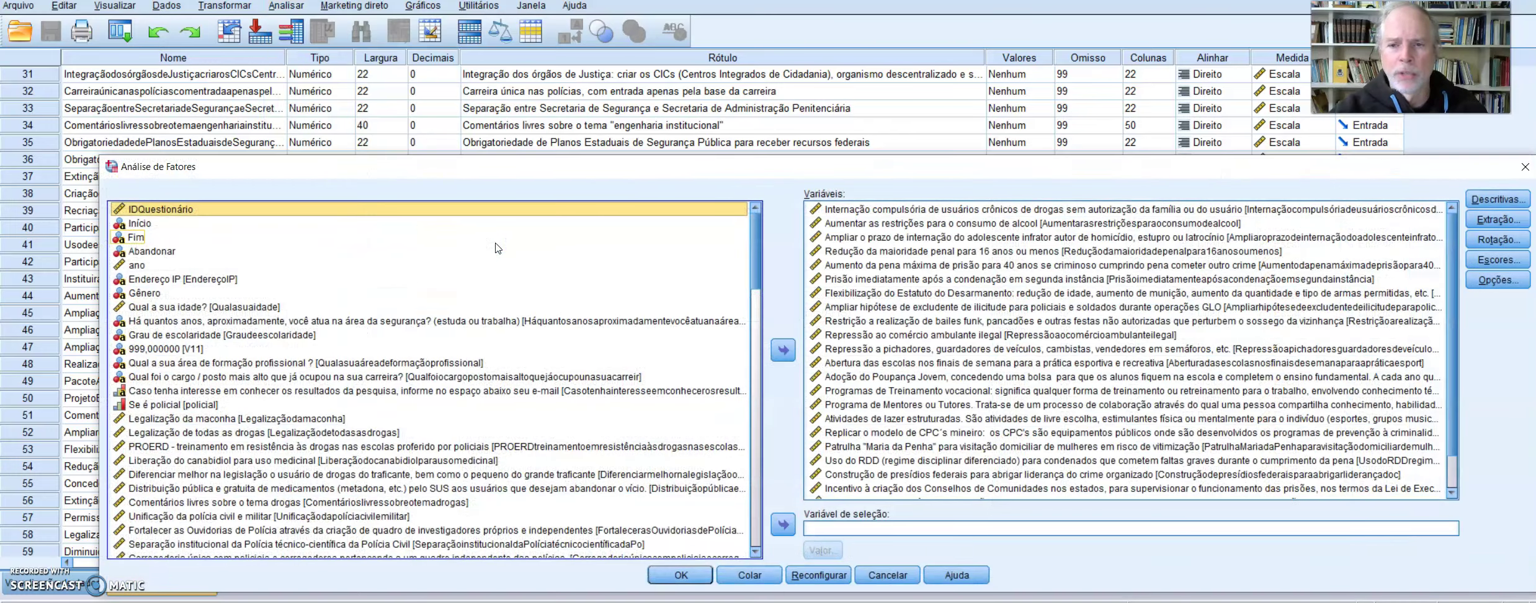
{"action": "left_click_drag", "start_coordinate": [707, 166], "coordinate": [661, 92]}
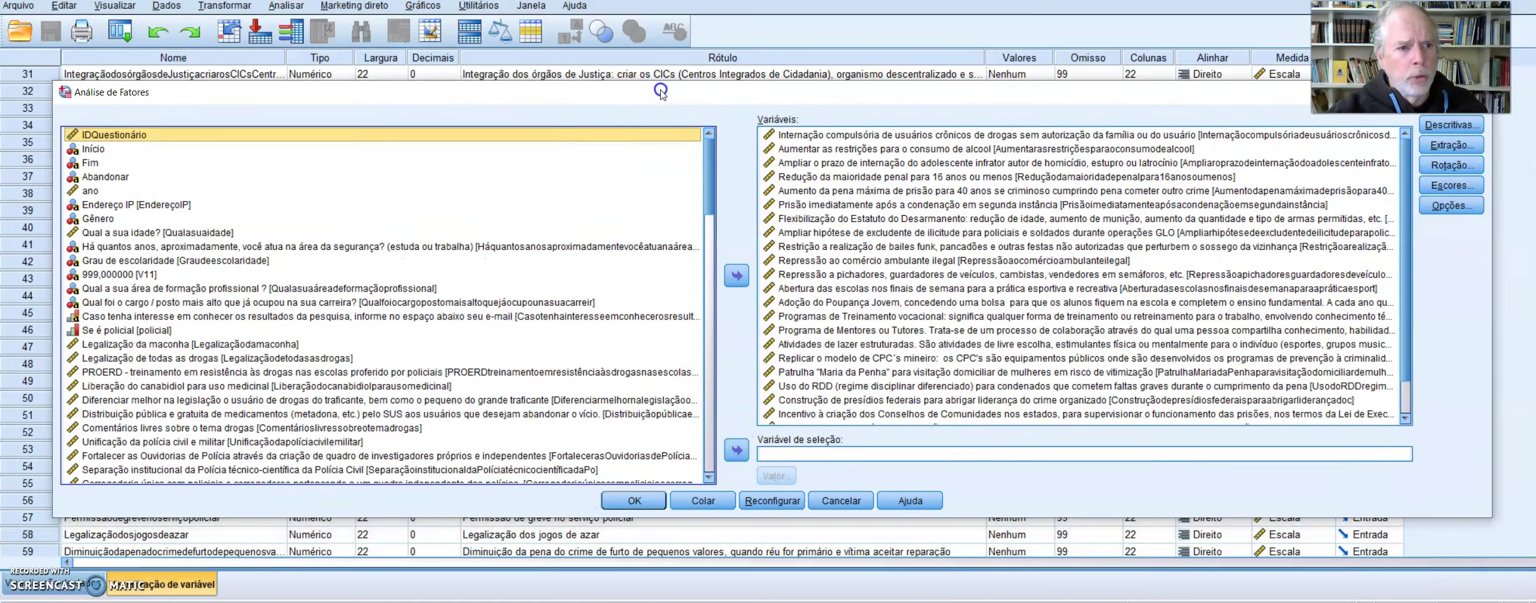
{"action": "scroll", "coordinate": [621, 348], "scroll_direction": "down", "scroll_amount": 4}
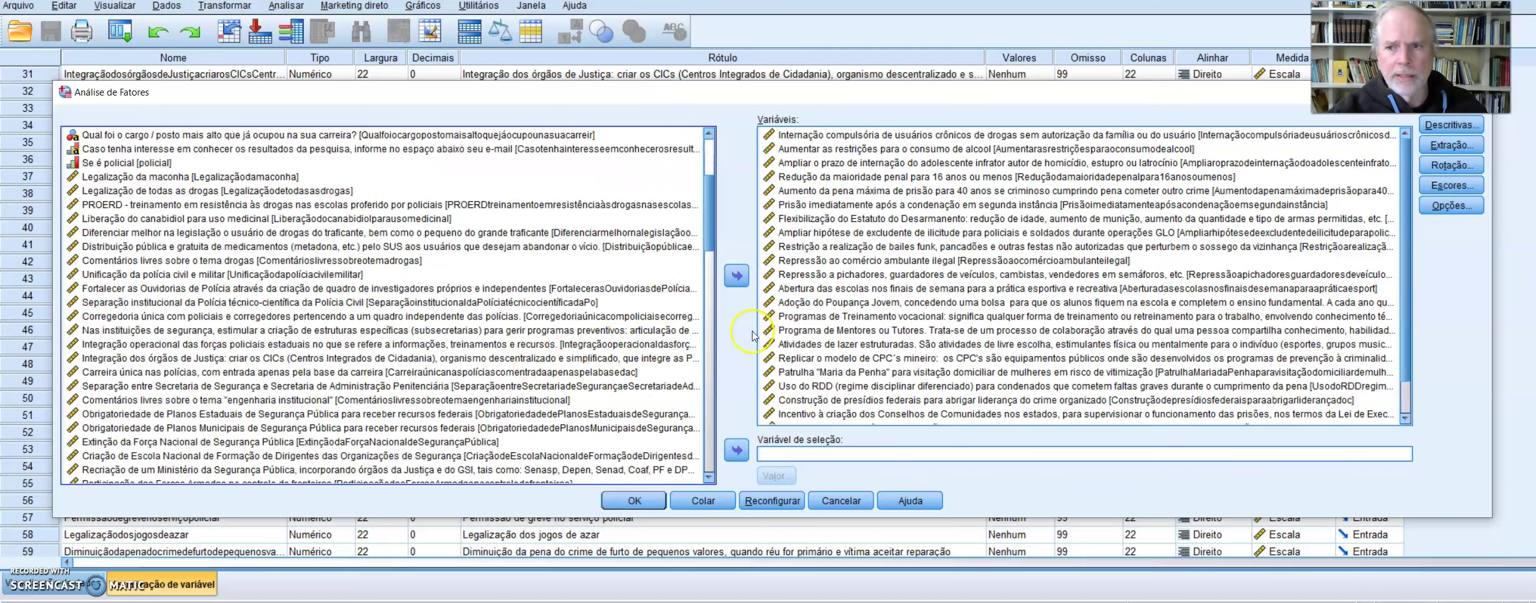
{"action": "scroll", "coordinate": [1300, 306], "scroll_direction": "down", "scroll_amount": 1}
{"action": "scroll", "coordinate": [1300, 306], "scroll_direction": "up", "scroll_amount": 1}
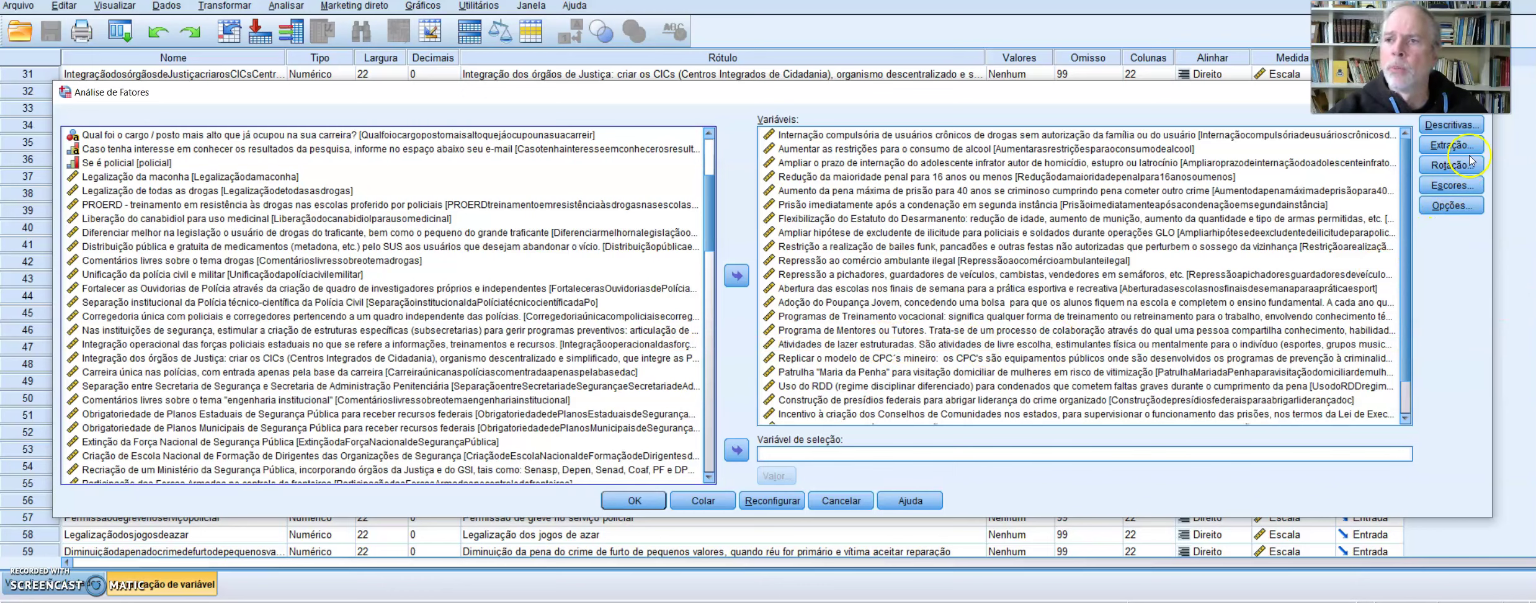
Check that the descriptives include the initial solution, correlation coefficients, and the KMO and Bartlett's sphericity test, and accept them
{"action": "left_click", "coordinate": [1475, 126]}
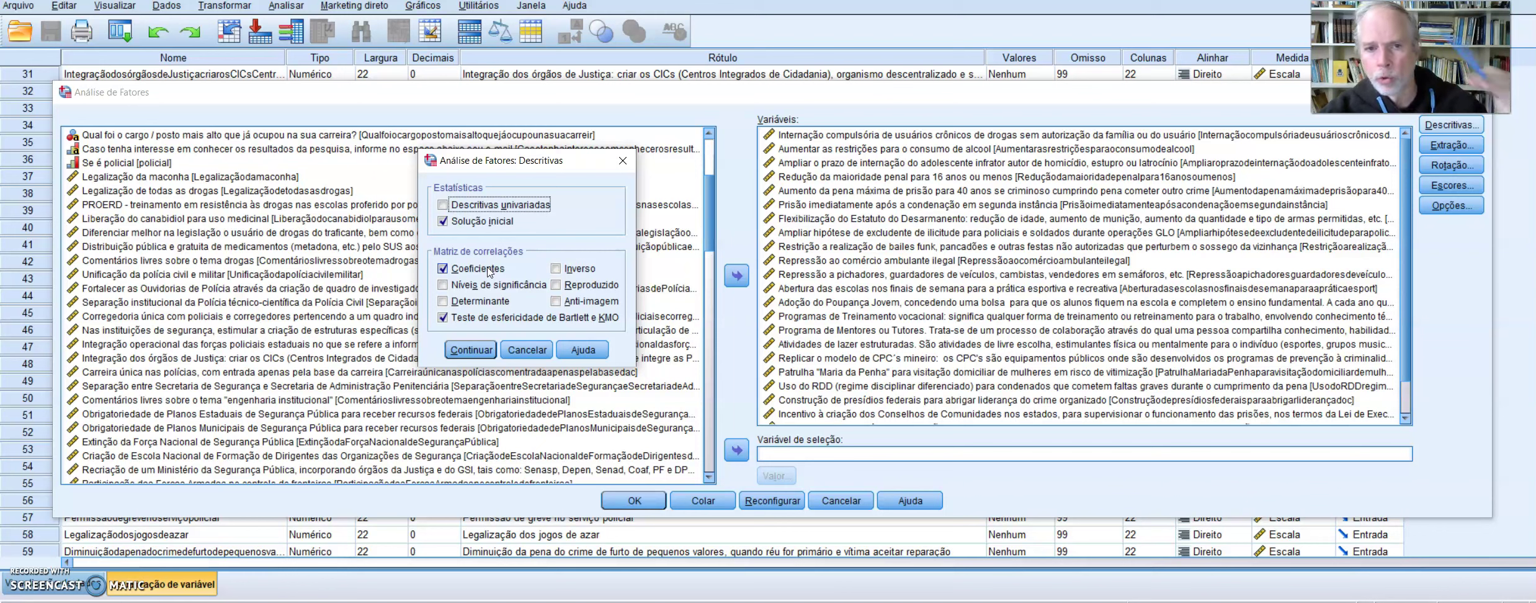
{"action": "left_click", "coordinate": [581, 224]}
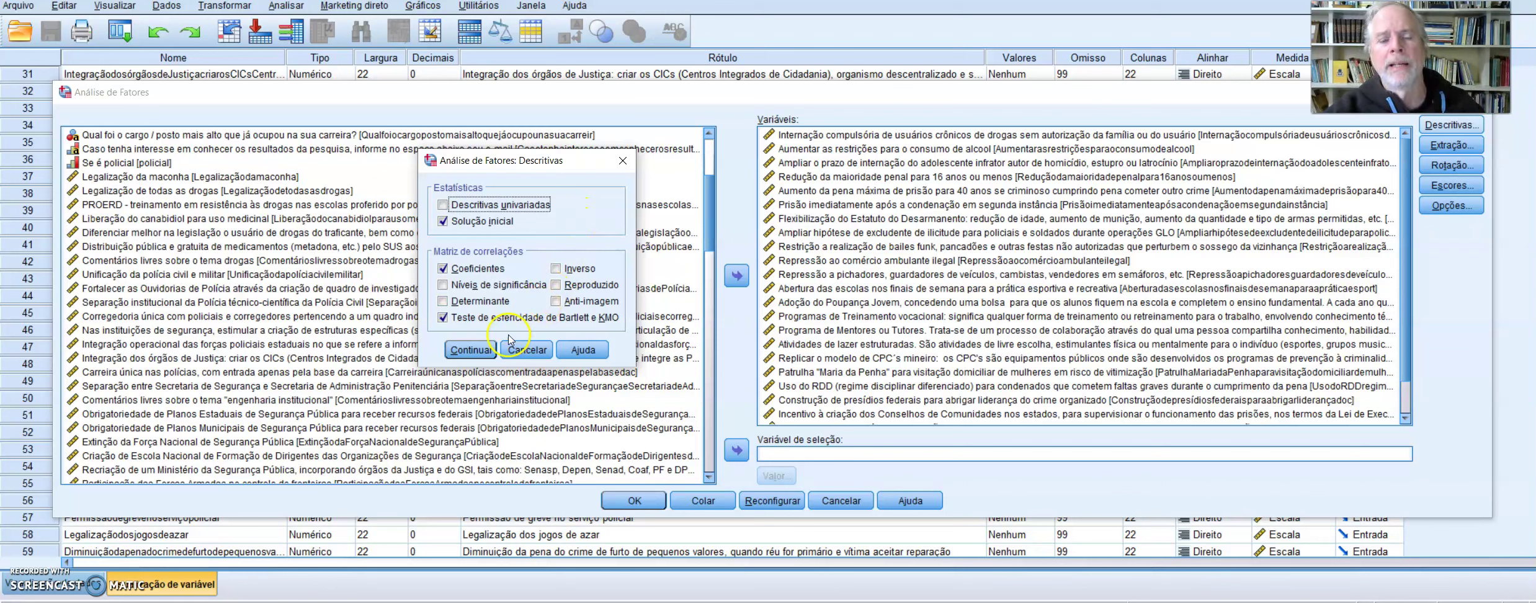
{"action": "left_click", "coordinate": [609, 326]}
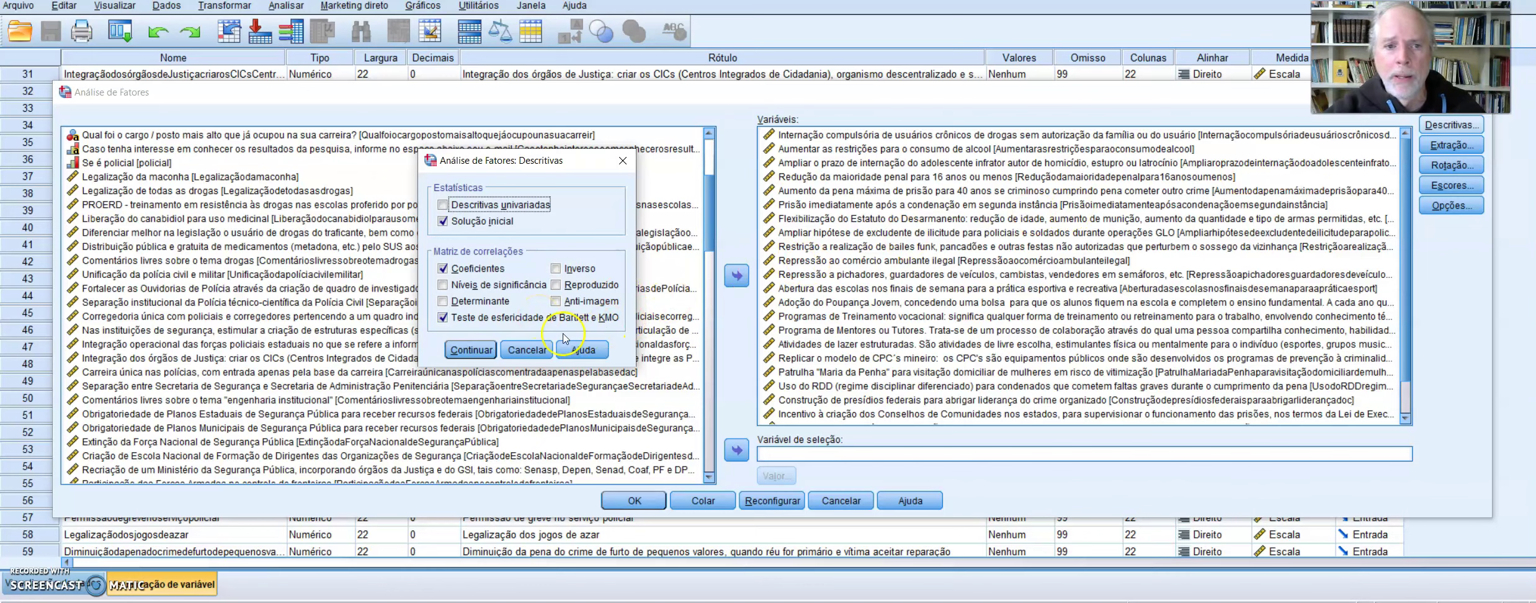
{"action": "left_click", "coordinate": [490, 350]}
Review the extraction methods and factor-count options, keeping image factoring on the correlation matrix with eigenvalues above 1
{"action": "left_click", "coordinate": [1467, 147]}
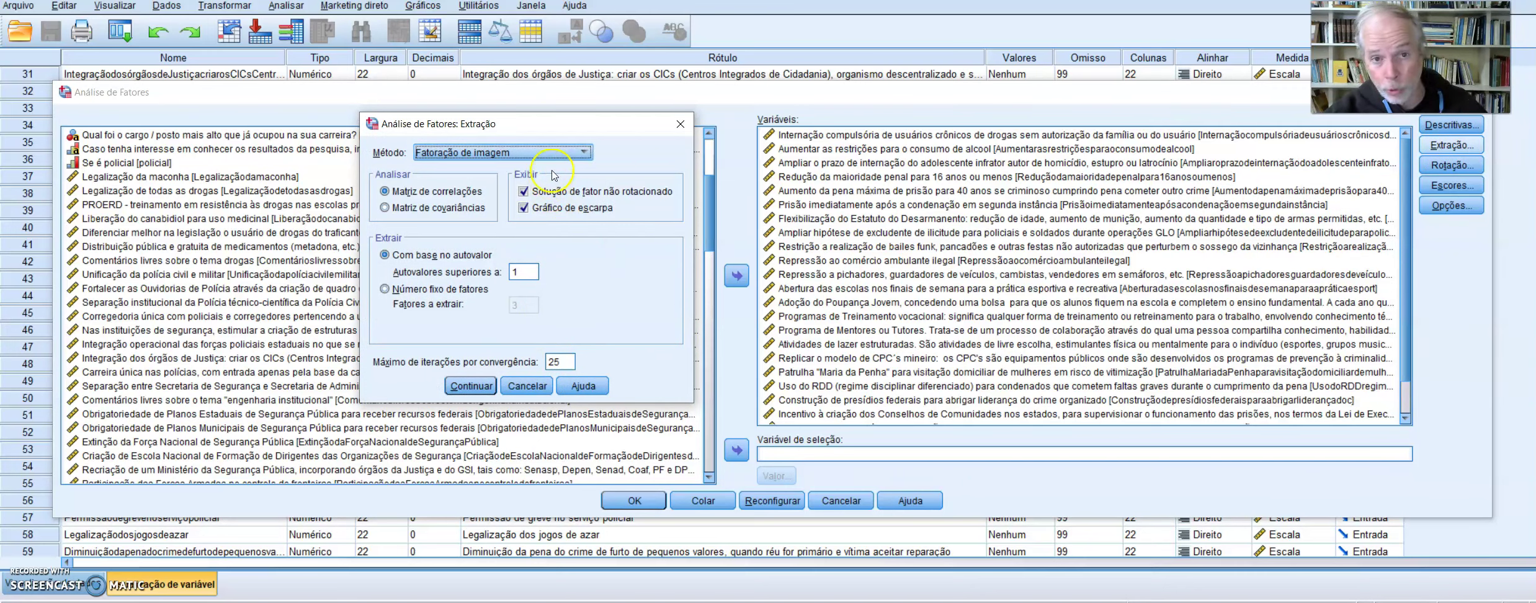
{"action": "left_click", "coordinate": [583, 153]}
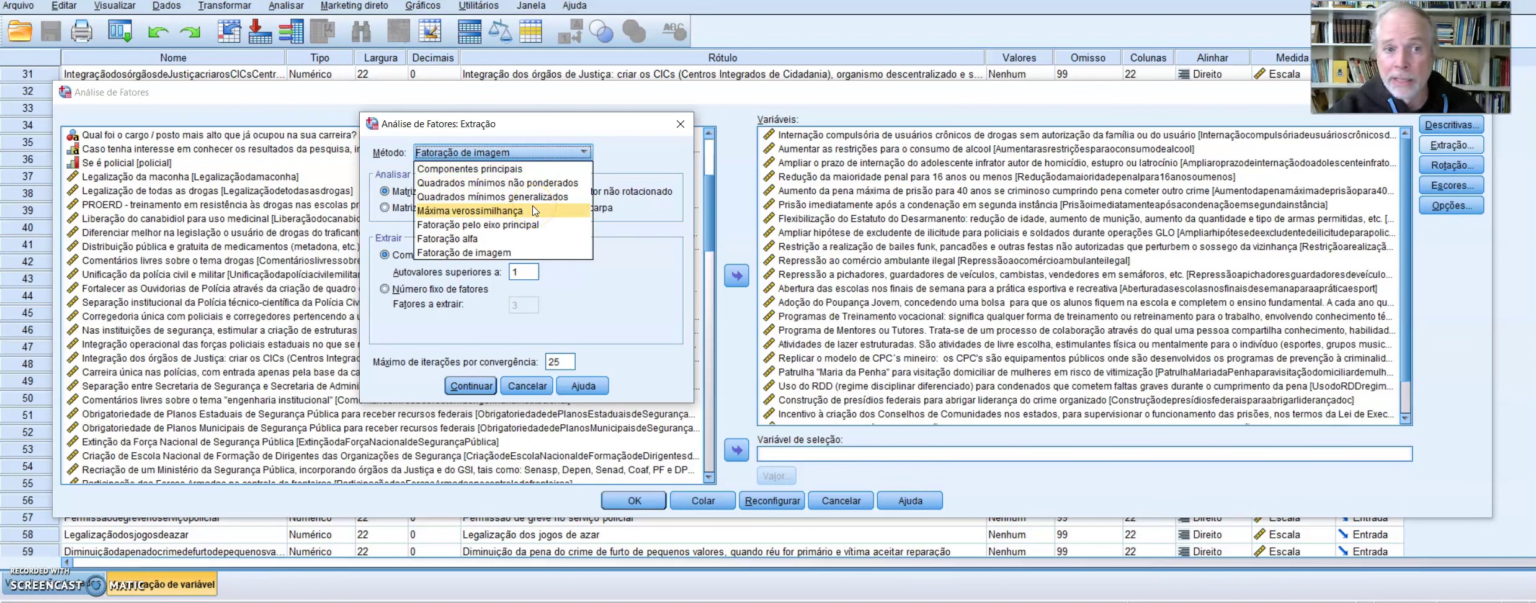
{"action": "left_click", "coordinate": [541, 225]}
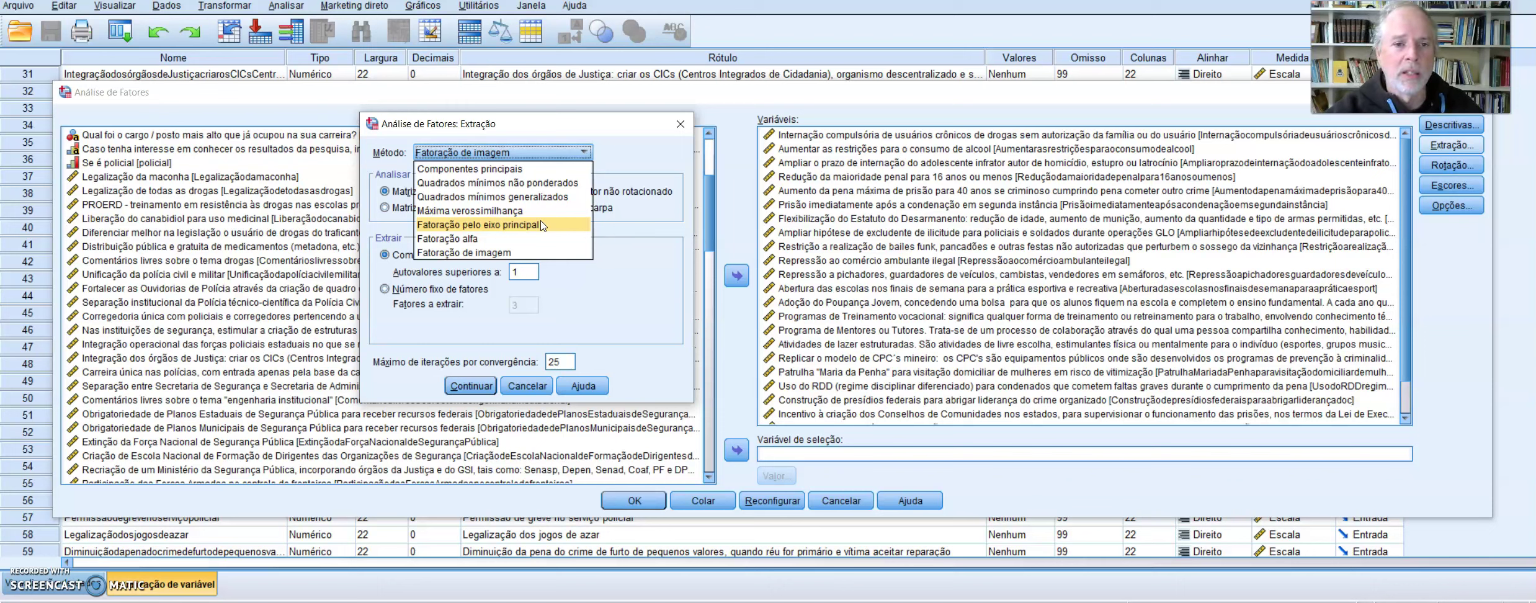
{"action": "left_click", "coordinate": [595, 144]}
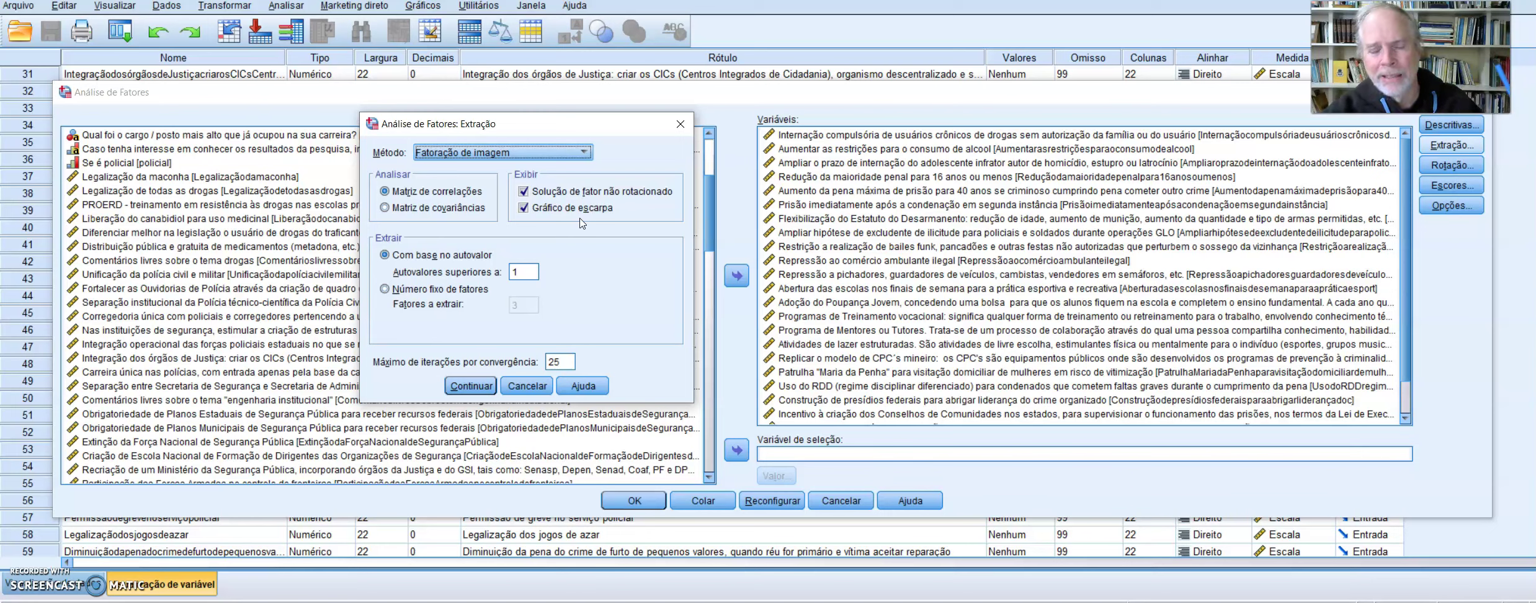
{"action": "left_click", "coordinate": [610, 257]}
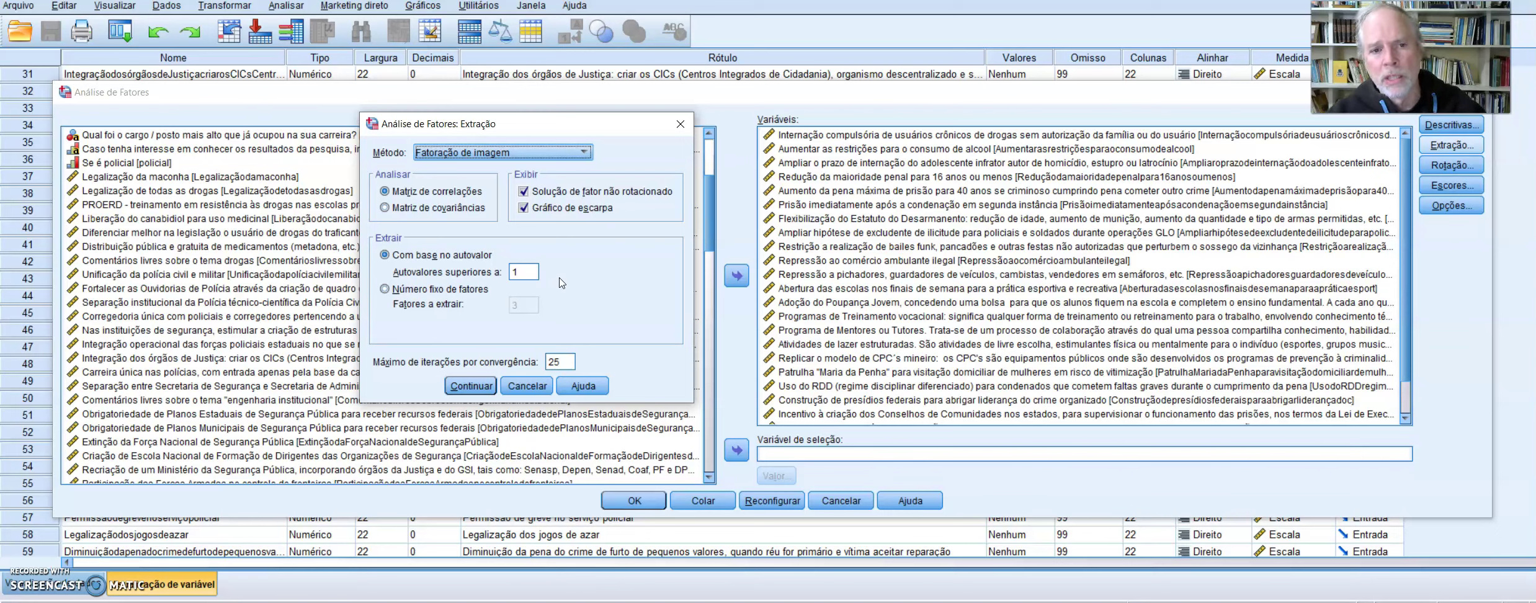
{"action": "left_click", "coordinate": [386, 289]}
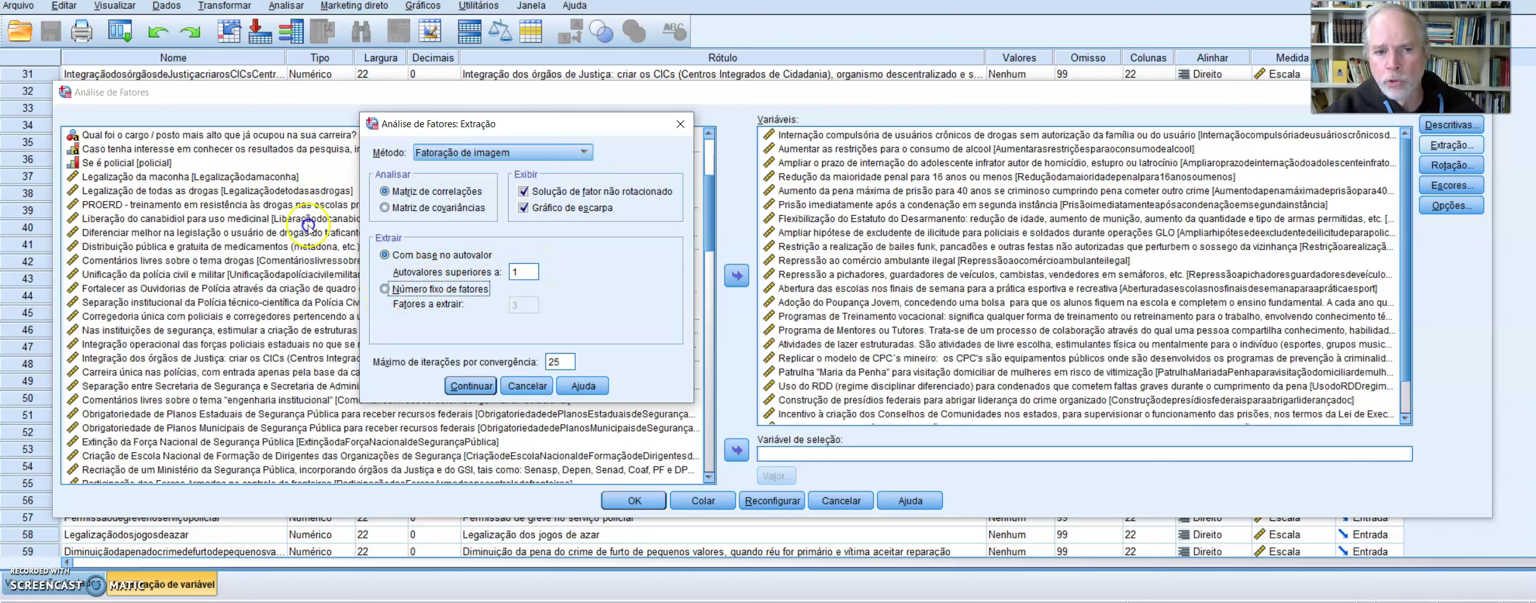
{"action": "left_click", "coordinate": [385, 255]}
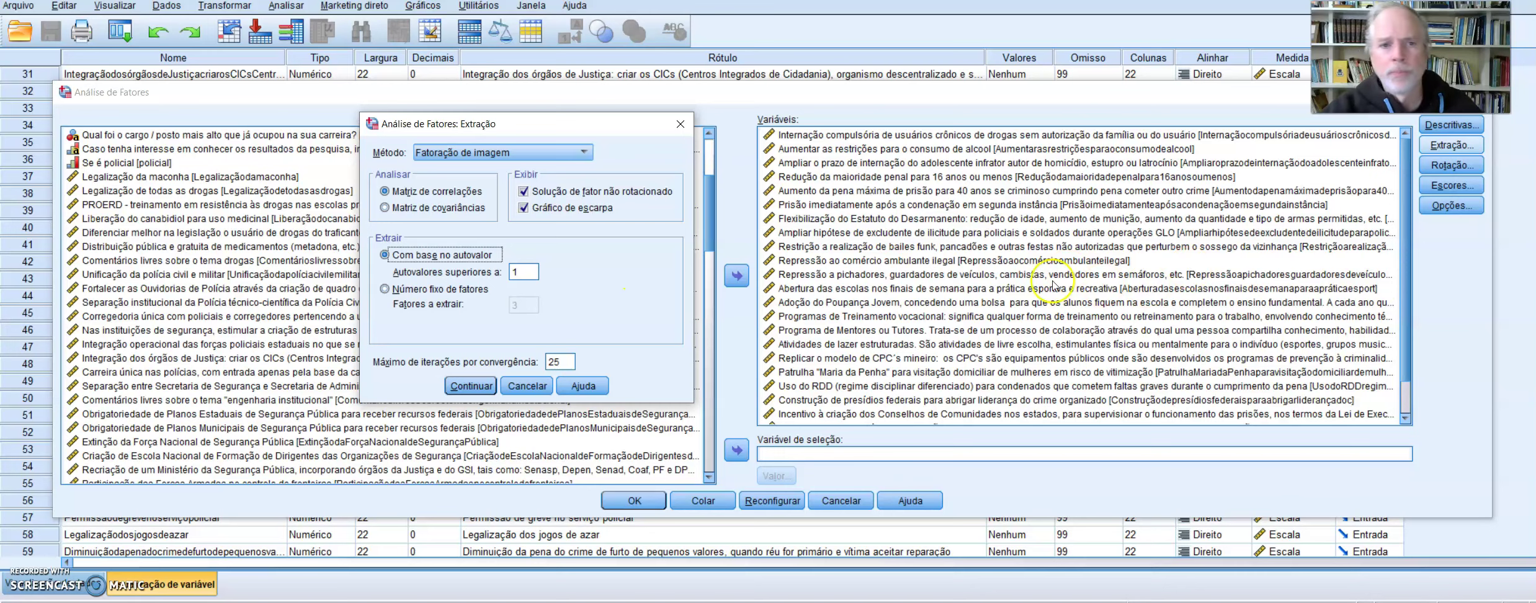
{"action": "left_click", "coordinate": [489, 393]}
Try Varimax as the rotation method and switch back to Equamax, accepting the rotation settings
{"action": "left_click", "coordinate": [1463, 166]}
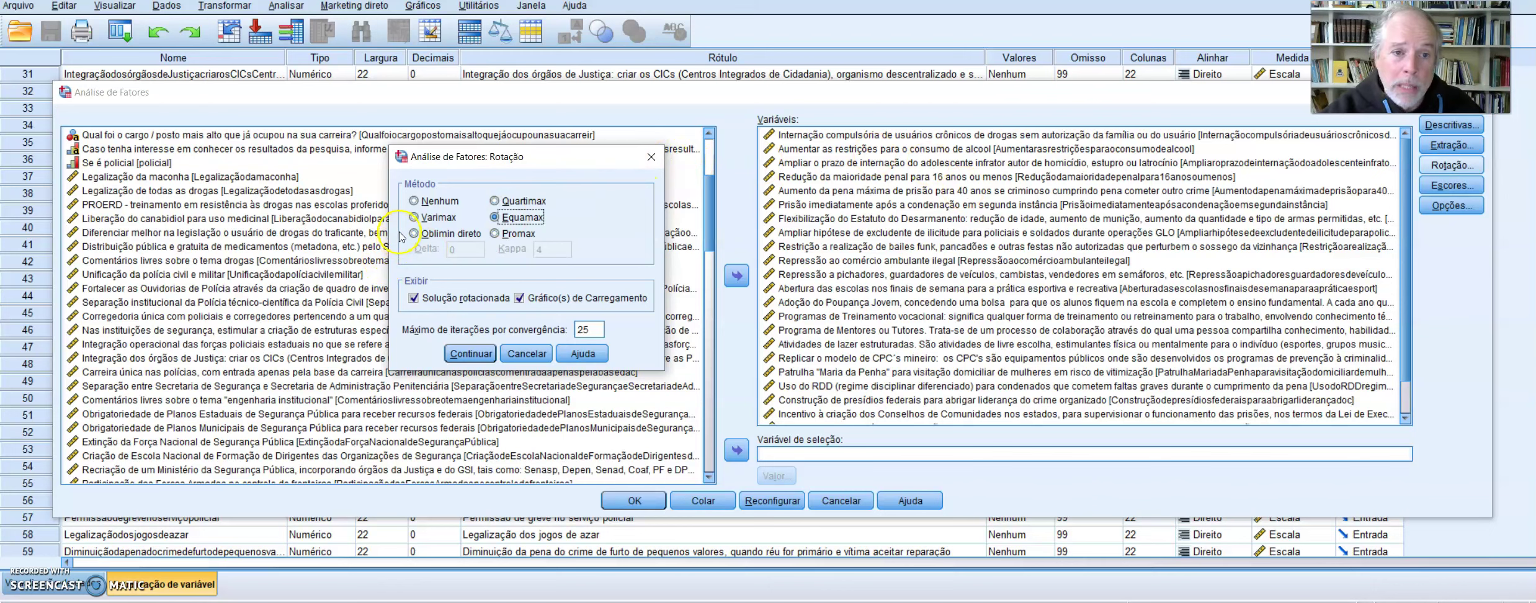
{"action": "left_click", "coordinate": [416, 222]}
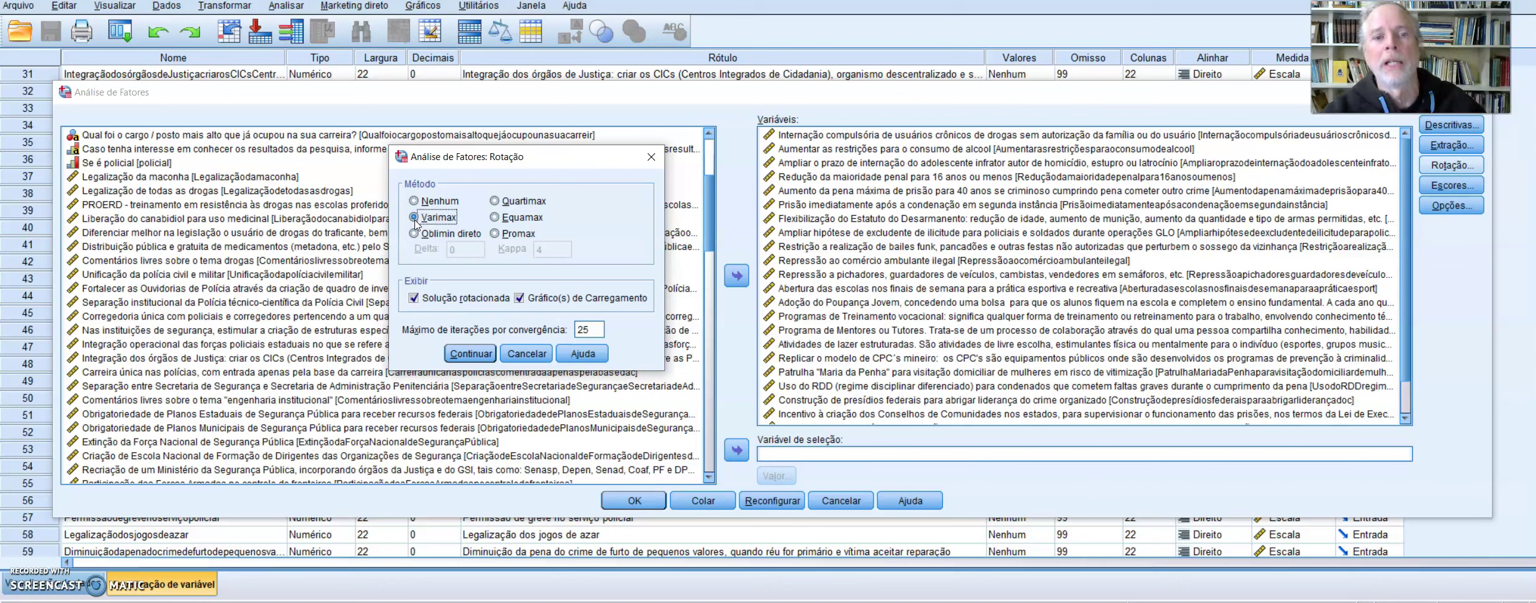
{"action": "left_click", "coordinate": [495, 217]}
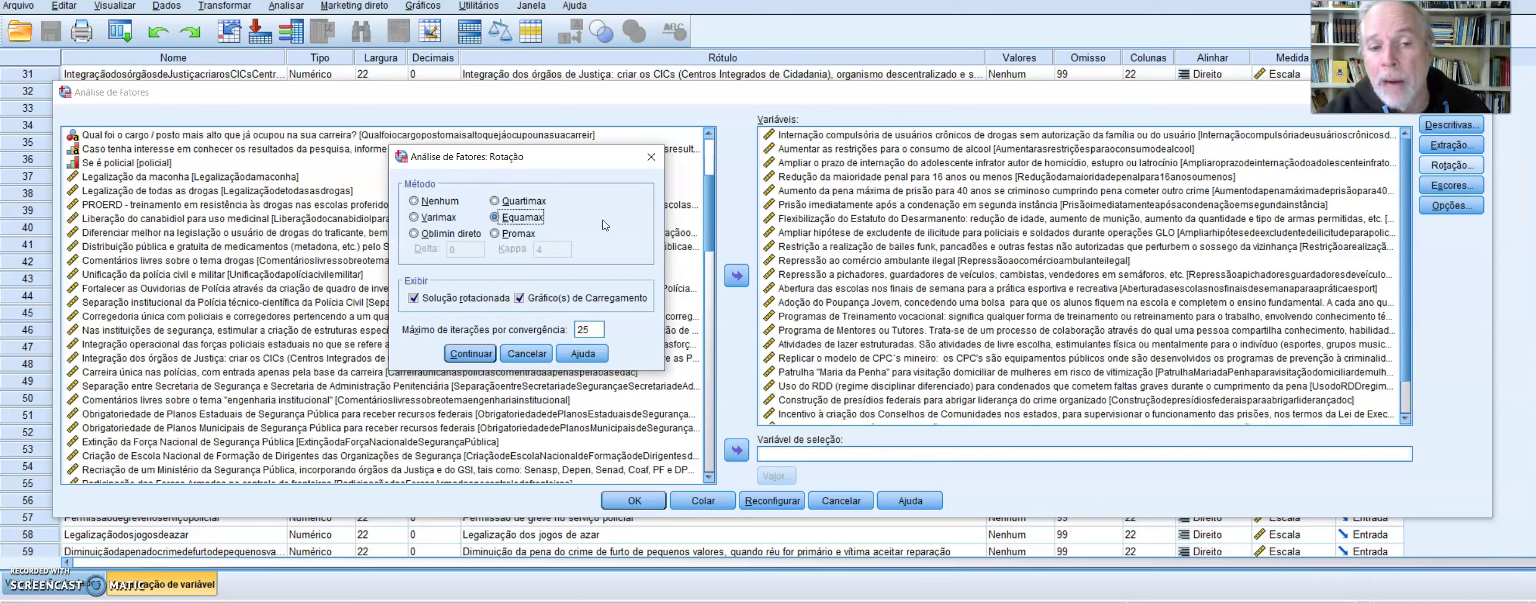
{"action": "left_click", "coordinate": [471, 353]}
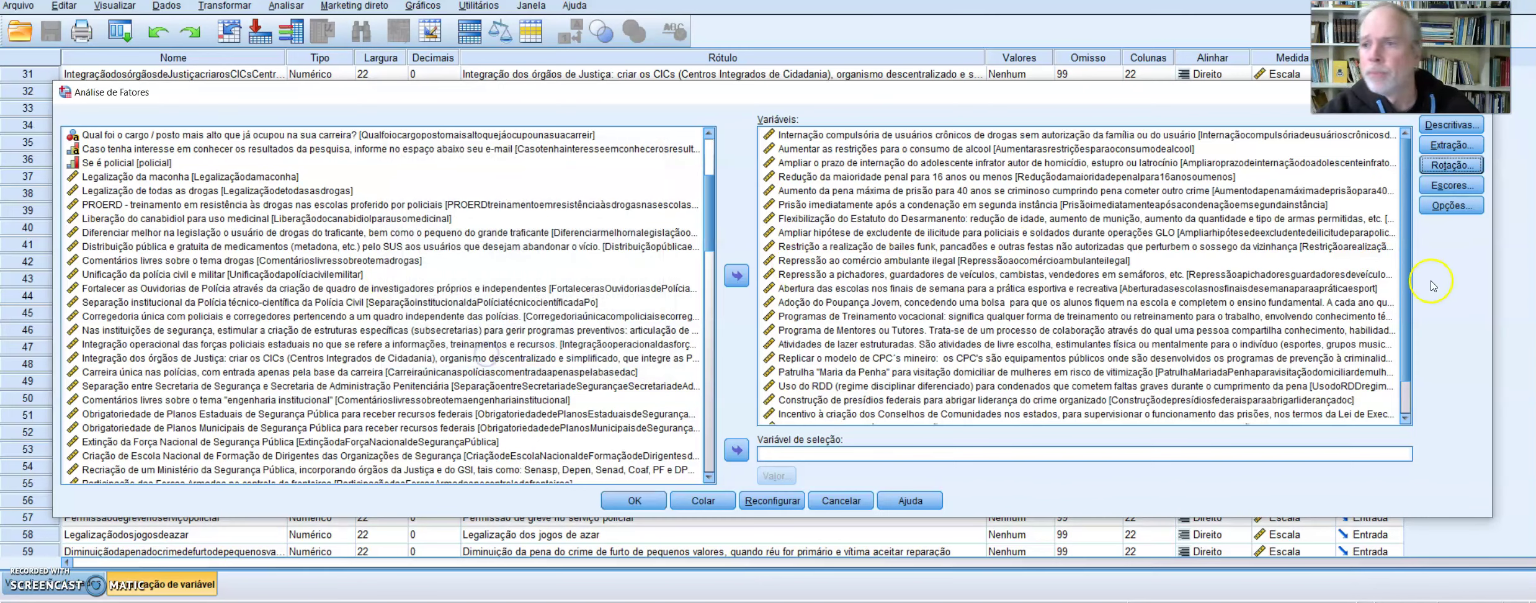
Check the factor score settings without saving scores, and keep the options at mean replacement and coefficient suppression below .40
{"action": "left_click", "coordinate": [1450, 185]}
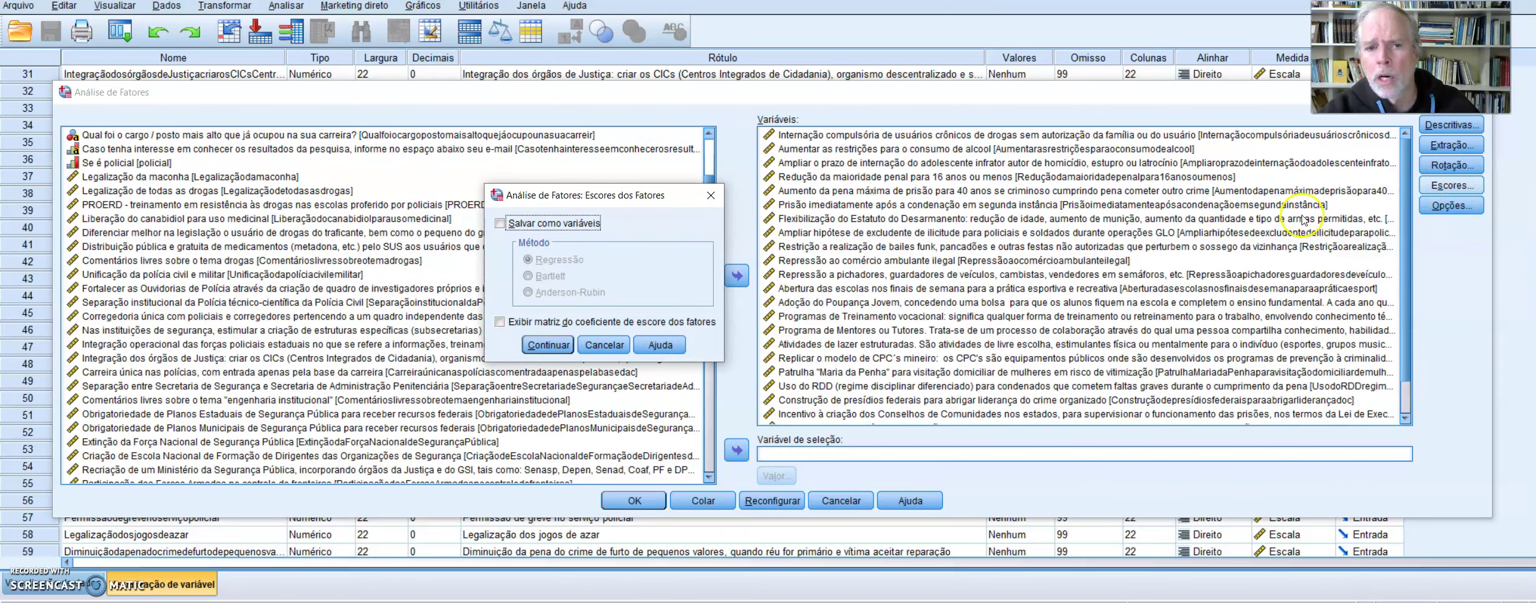
{"action": "left_click", "coordinate": [604, 351]}
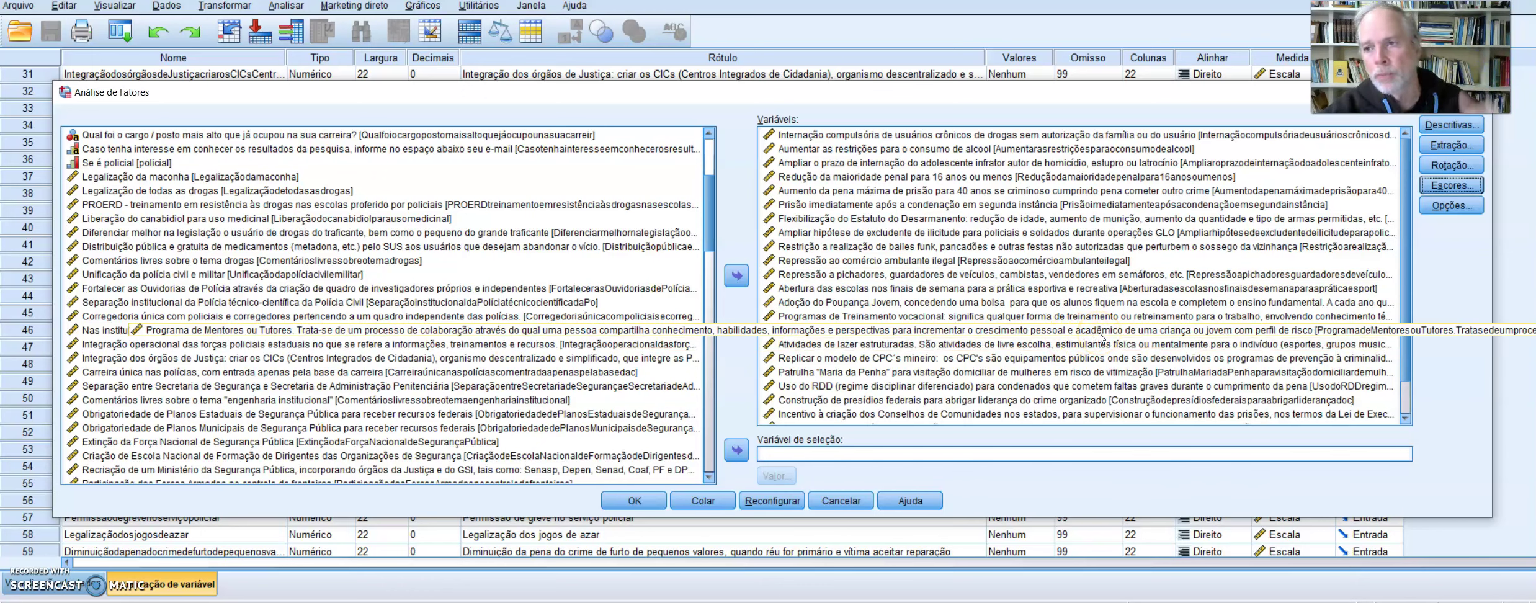
{"action": "left_click", "coordinate": [1437, 208]}
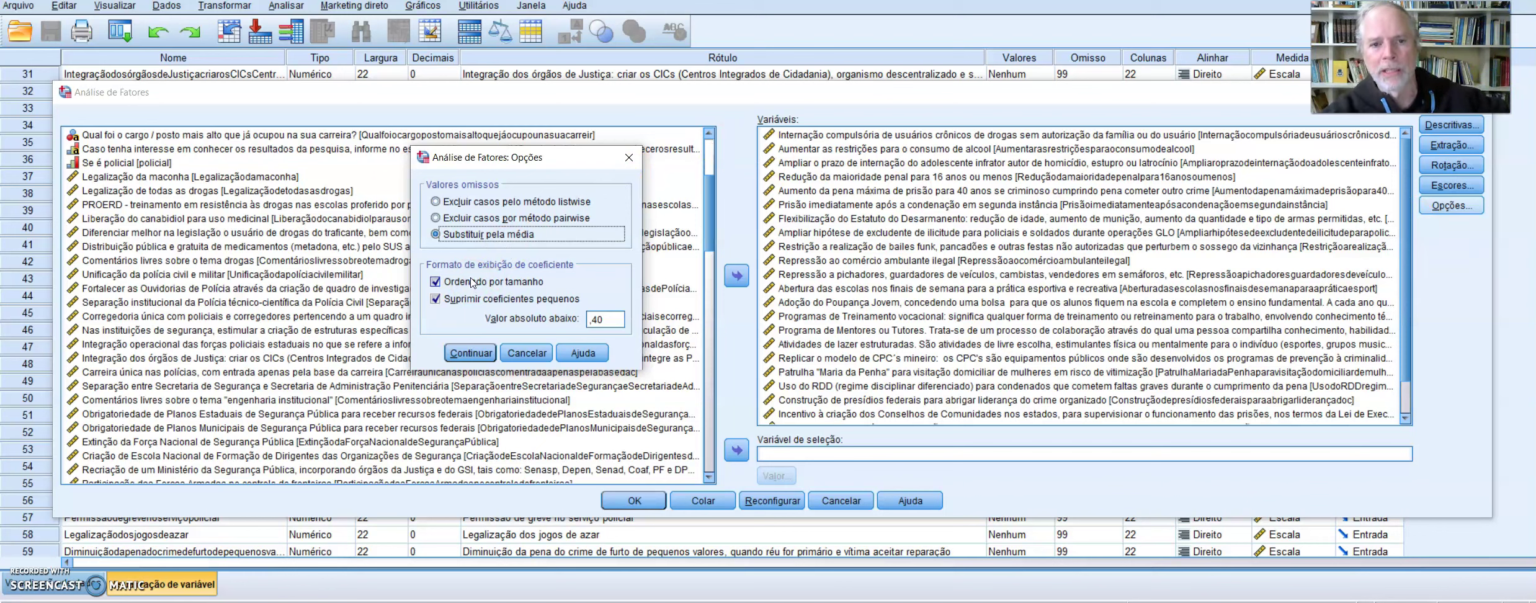
{"action": "left_click", "coordinate": [602, 318]}
{"action": "key", "text": "BackSpace"}
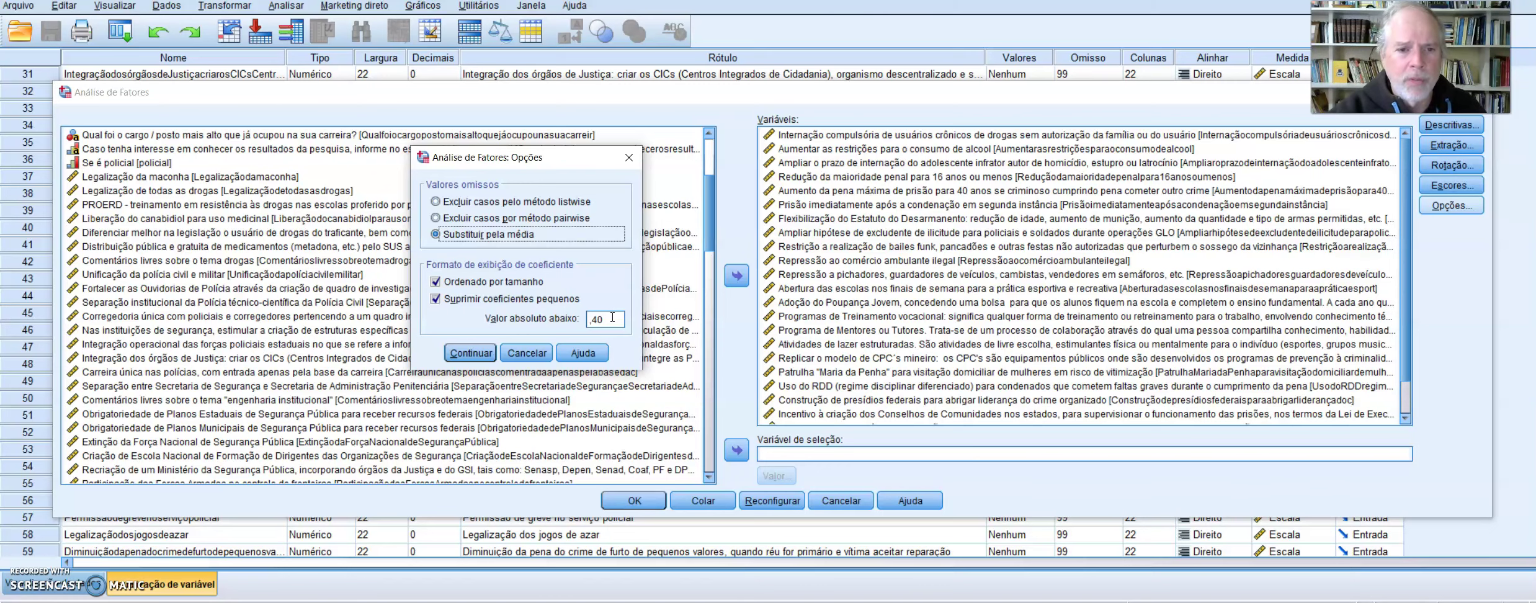
{"action": "left_click", "coordinate": [471, 352]}
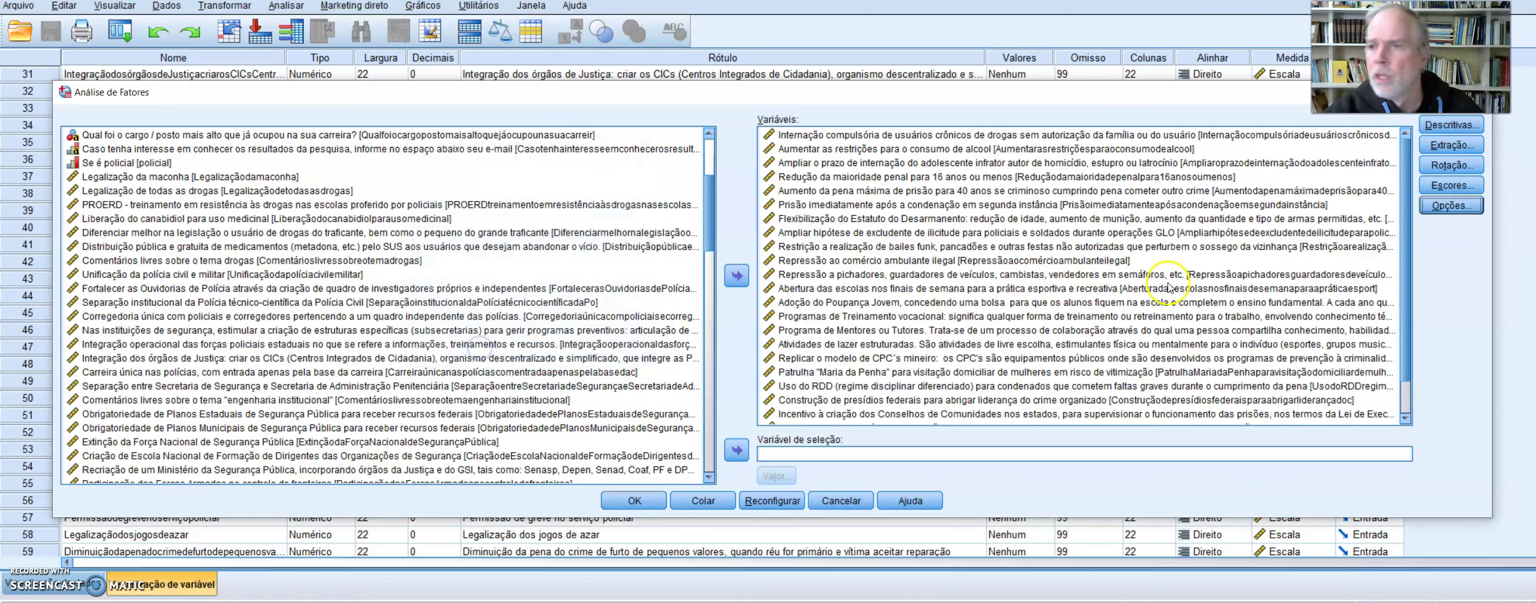
Run the factor analysis and maximize its output window
{"action": "left_click", "coordinate": [634, 500]}
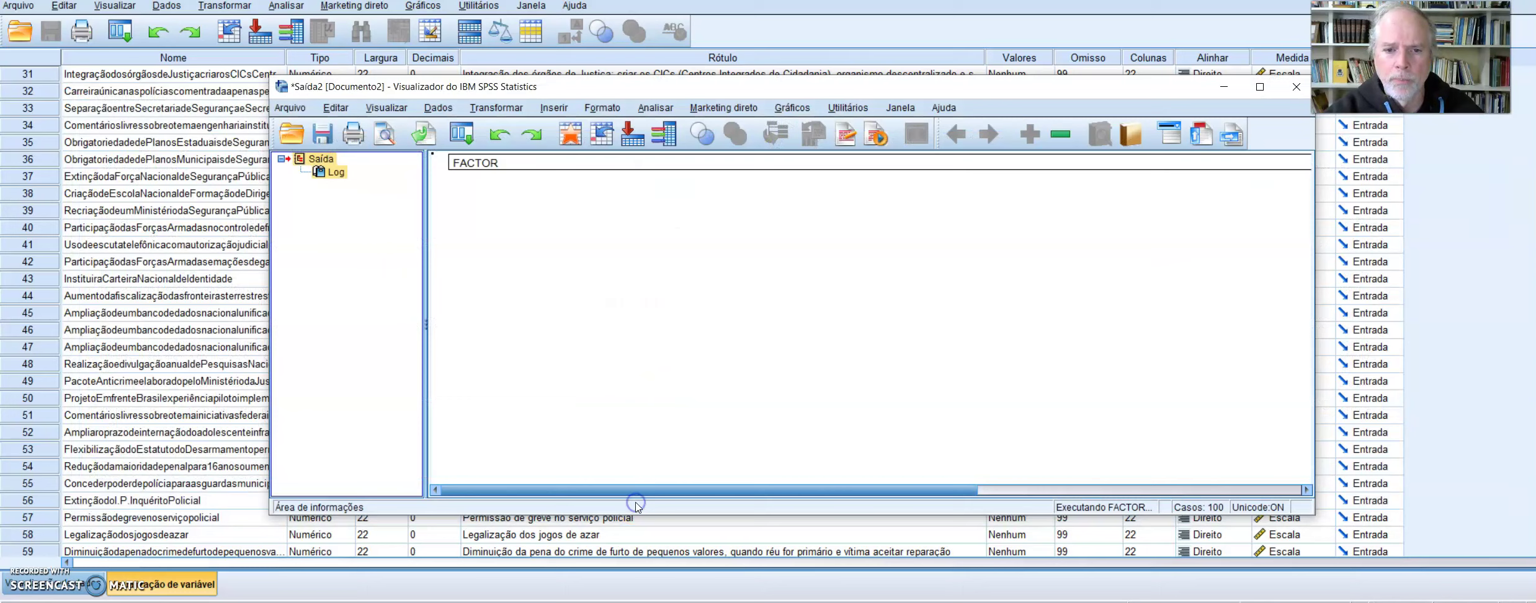
{"action": "left_click", "coordinate": [1260, 87]}
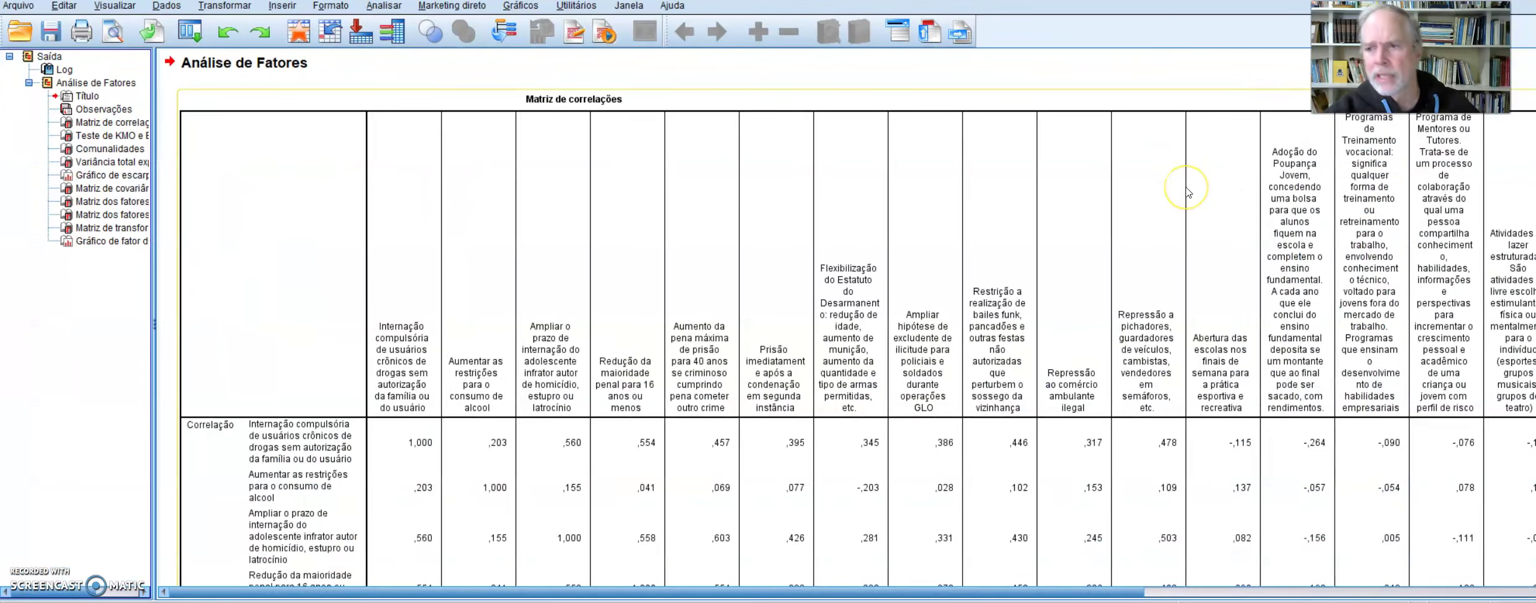
Examine the correlation matrix and the KMO and Bartlett test table in the factor analysis output
{"action": "scroll", "coordinate": [1187, 193], "scroll_direction": "down", "scroll_amount": 2}
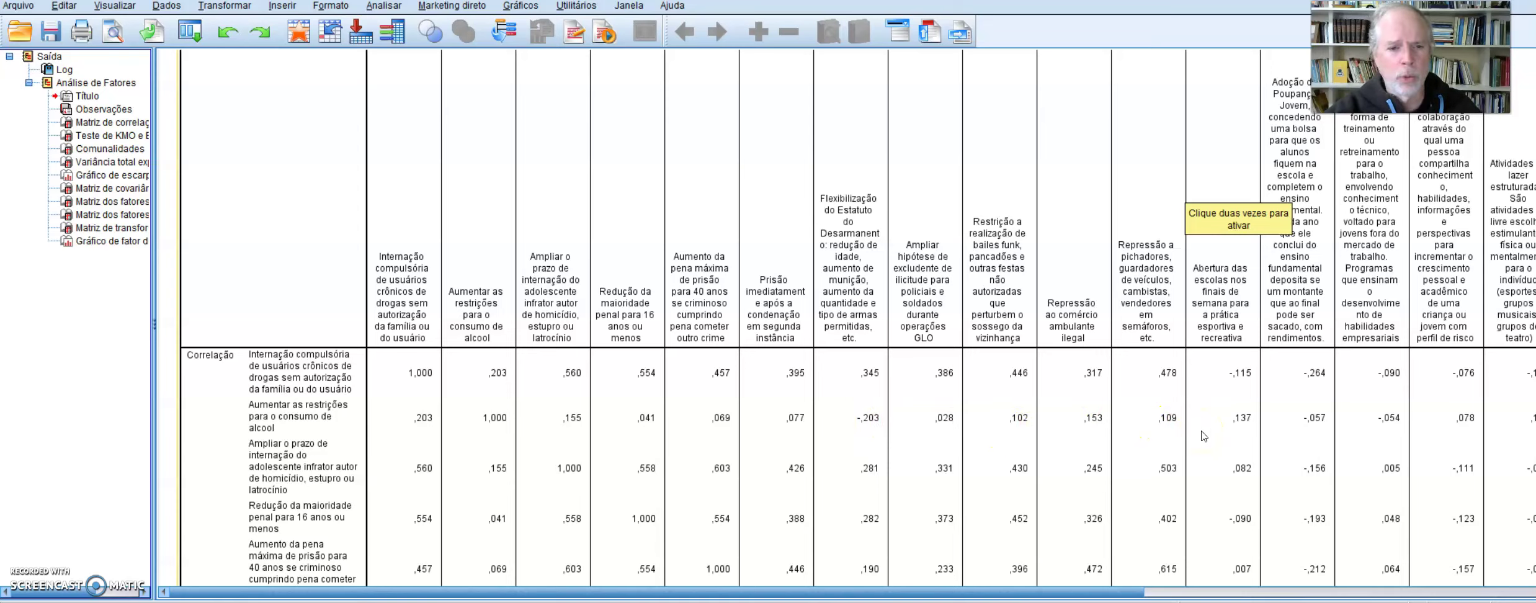
{"action": "scroll", "coordinate": [1178, 434], "scroll_direction": "down", "scroll_amount": 2}
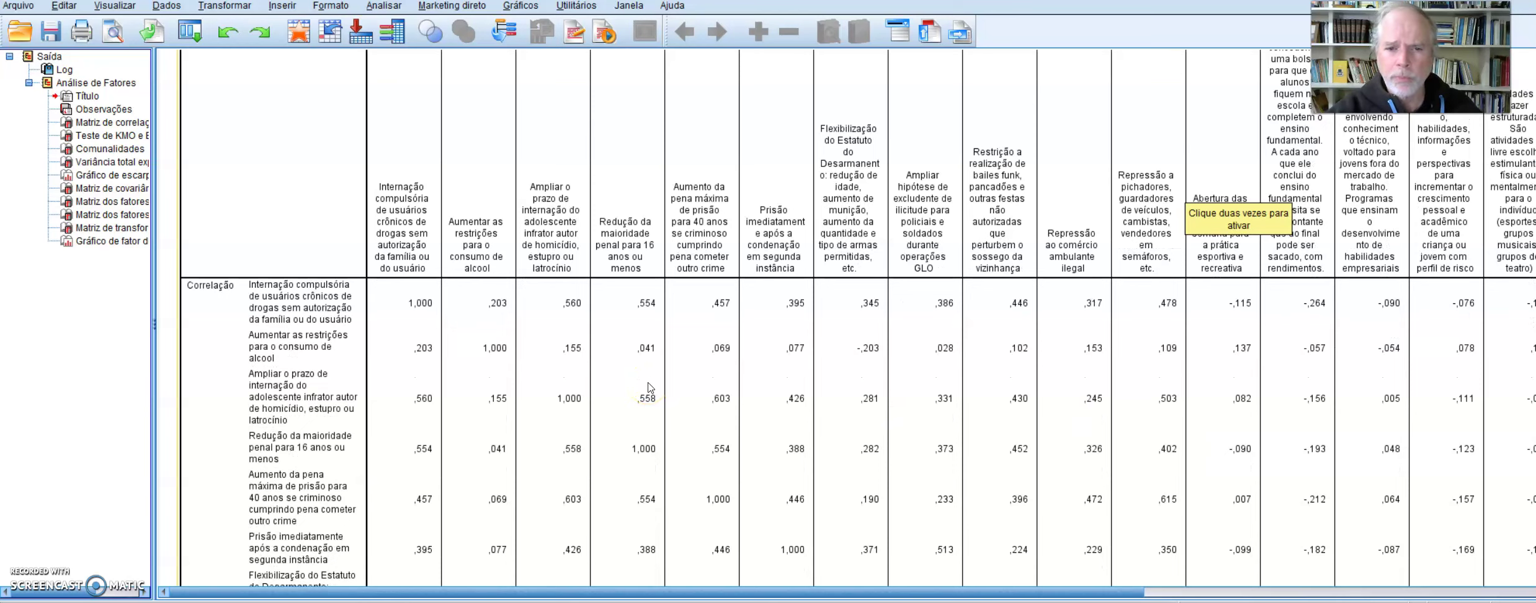
{"action": "scroll", "coordinate": [649, 388], "scroll_direction": "down", "scroll_amount": 2}
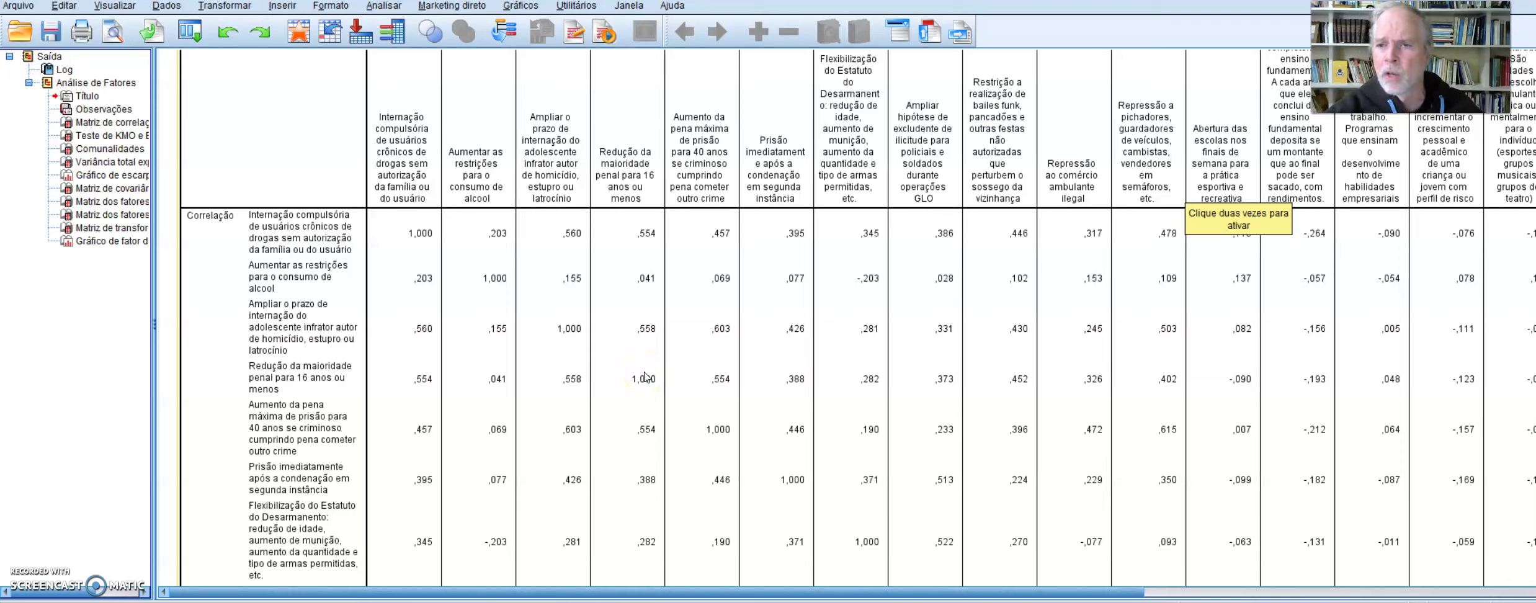
{"action": "scroll", "coordinate": [646, 376], "scroll_direction": "down", "scroll_amount": 2}
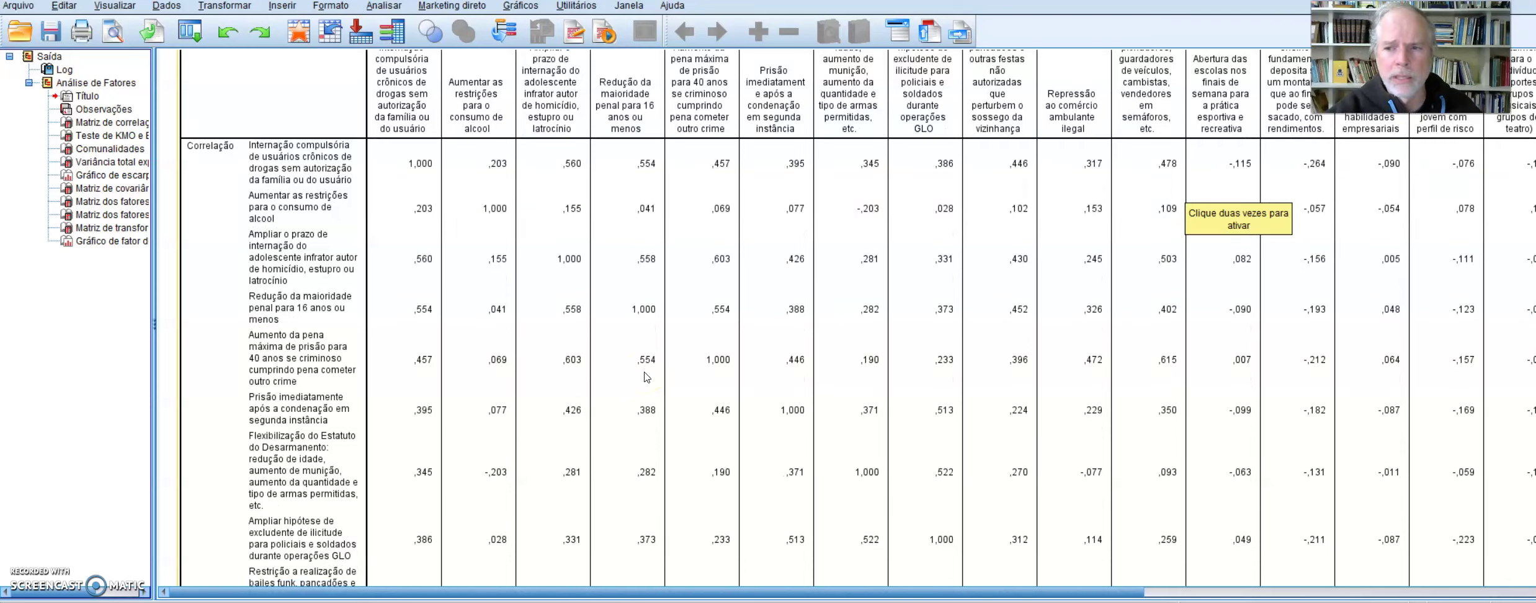
{"action": "scroll", "coordinate": [647, 377], "scroll_direction": "down", "scroll_amount": 20}
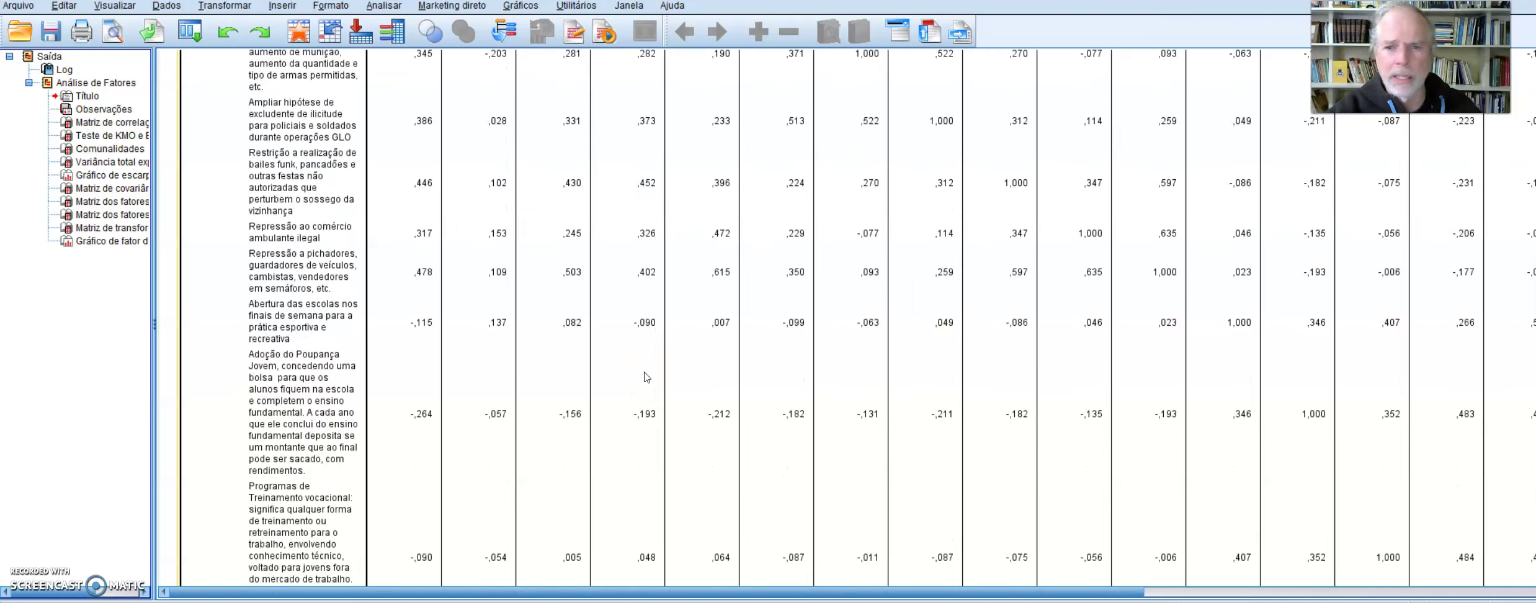
{"action": "scroll", "coordinate": [645, 374], "scroll_direction": "down", "scroll_amount": 15}
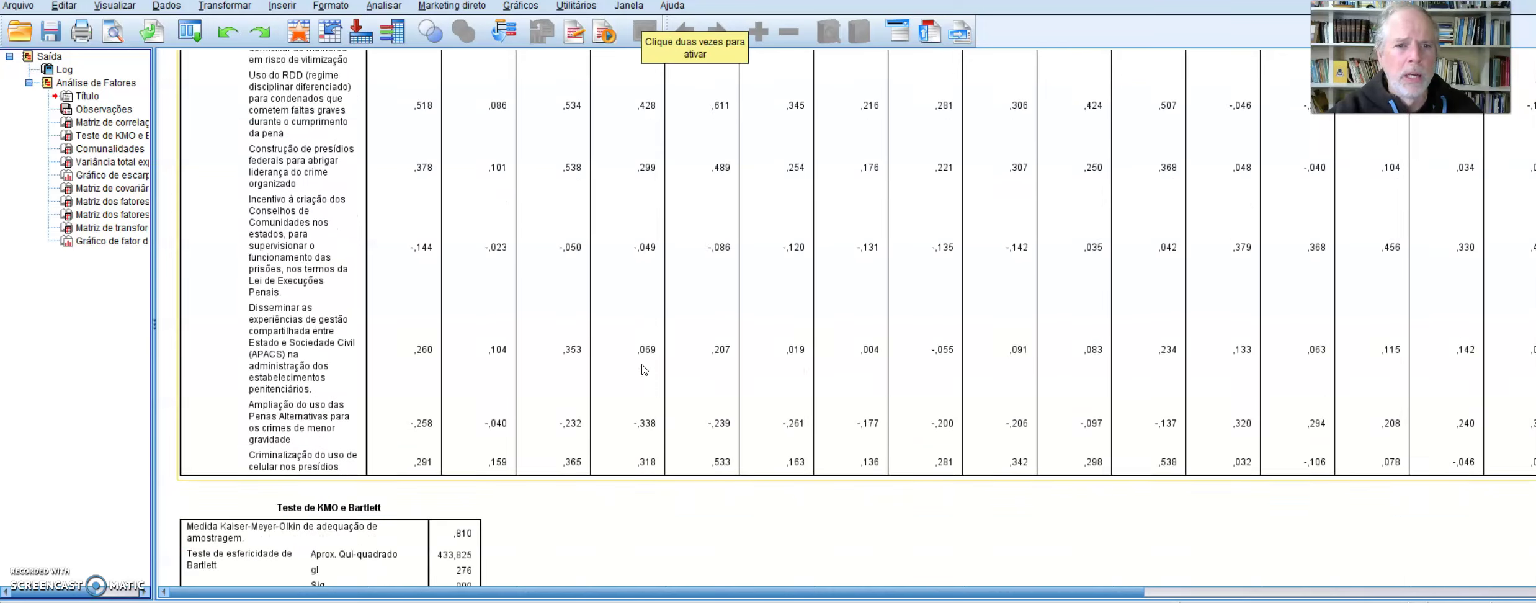
{"action": "scroll", "coordinate": [644, 366], "scroll_direction": "down", "scroll_amount": 4}
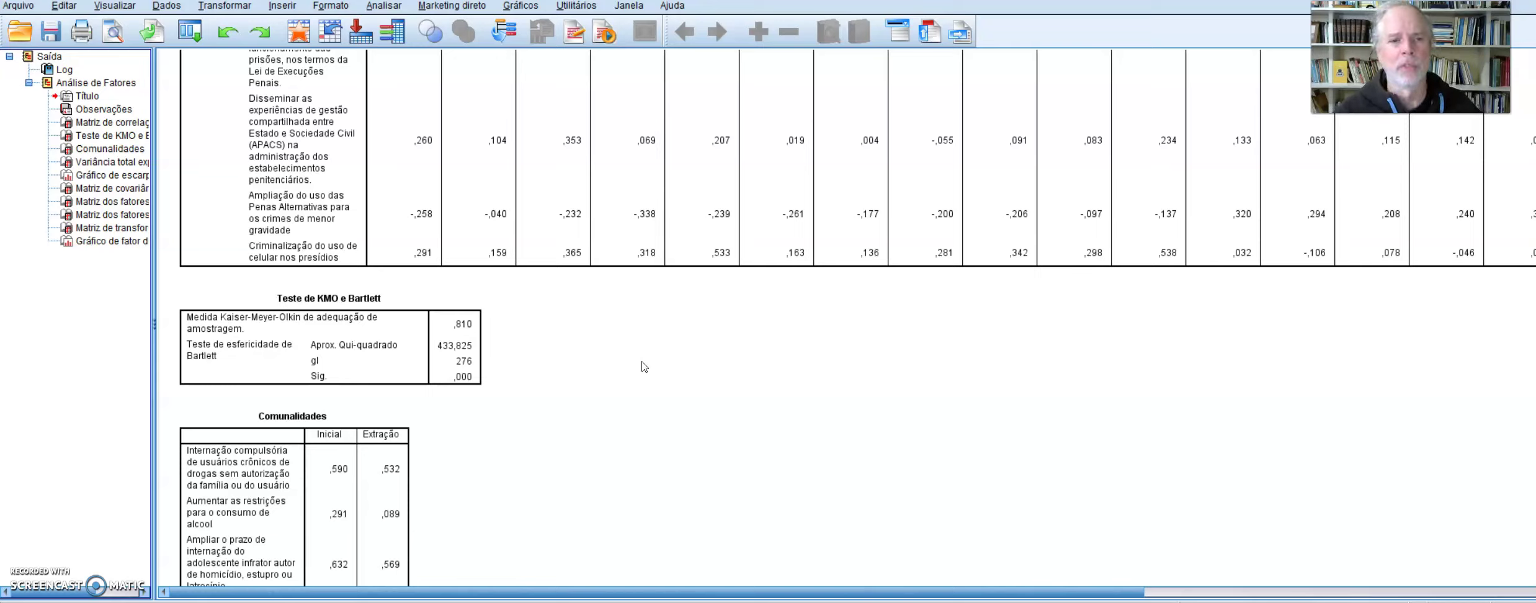
{"action": "left_click", "coordinate": [579, 354]}
{"action": "left_click", "coordinate": [216, 322]}
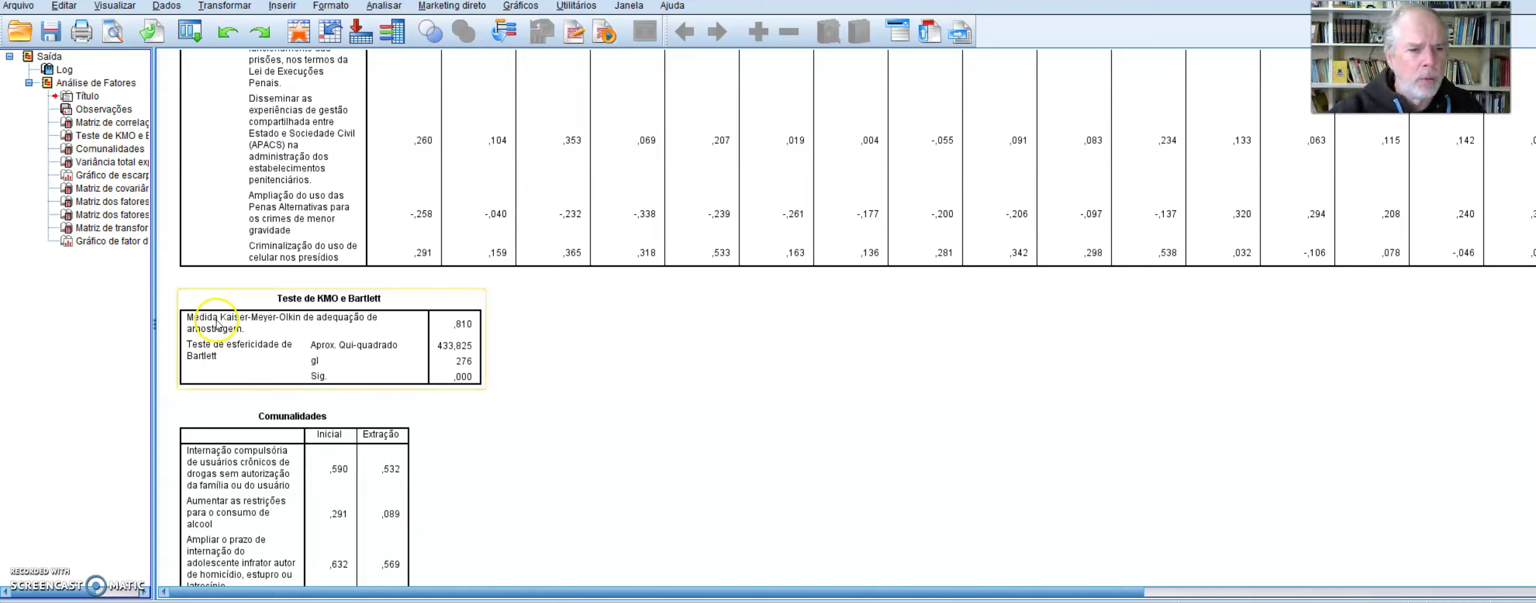